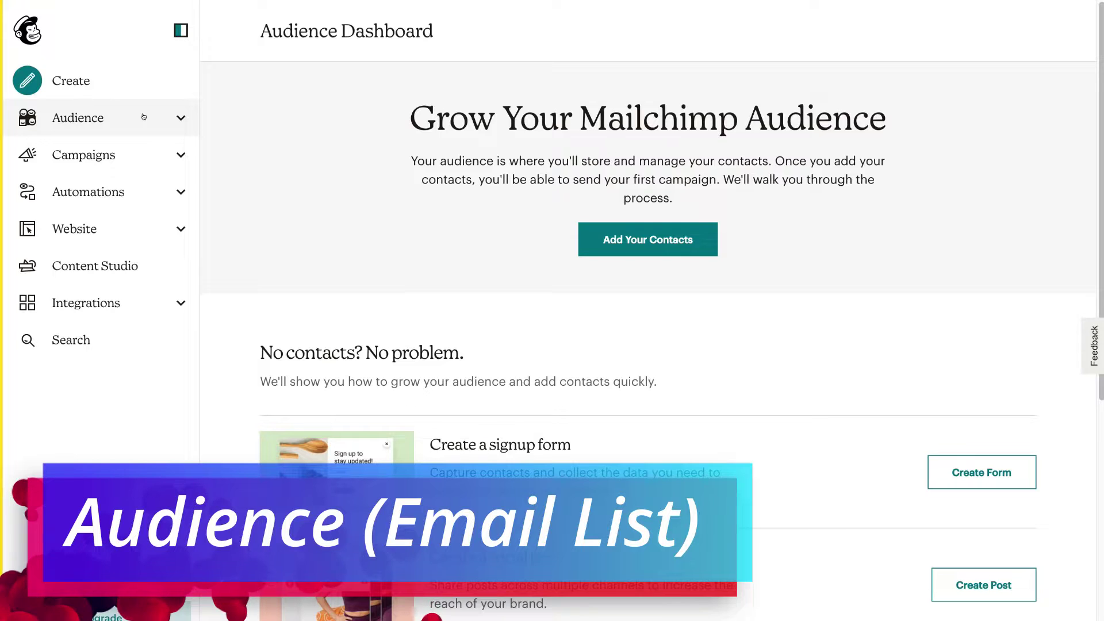
Step: Open the Mr Burgers audience's contact list and bring up the form for adding a single subscriber
click(143, 117)
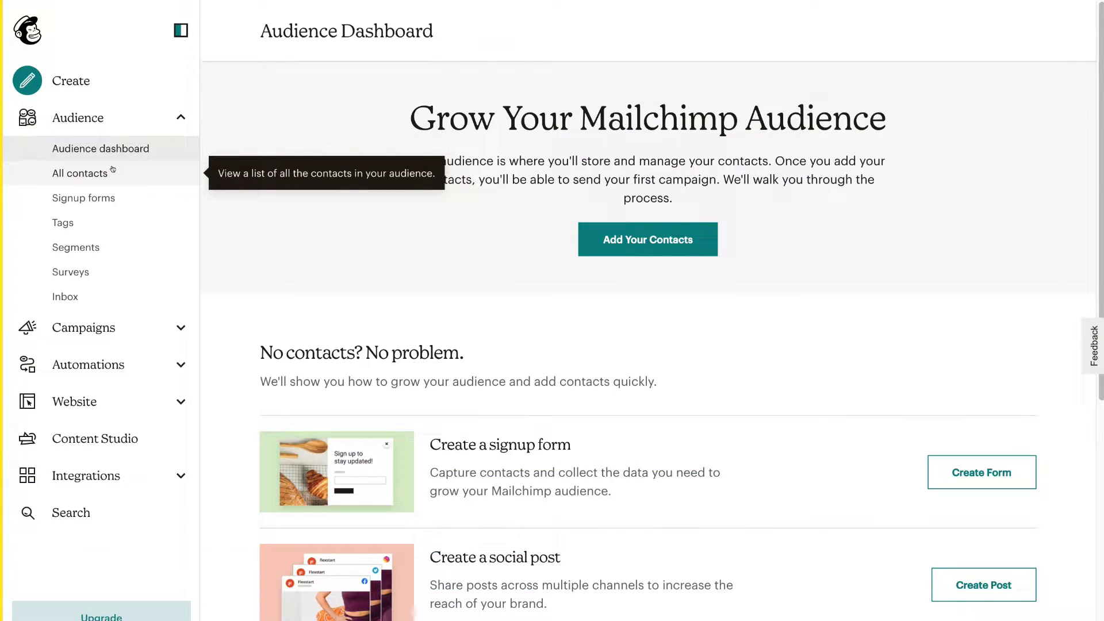
click(113, 170)
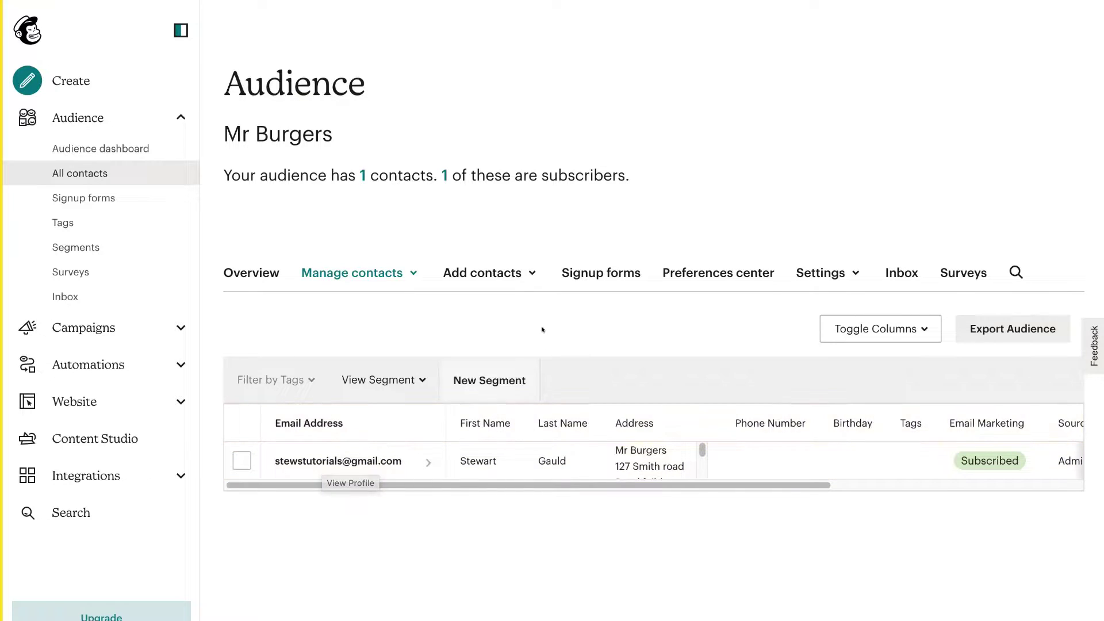
click(501, 267)
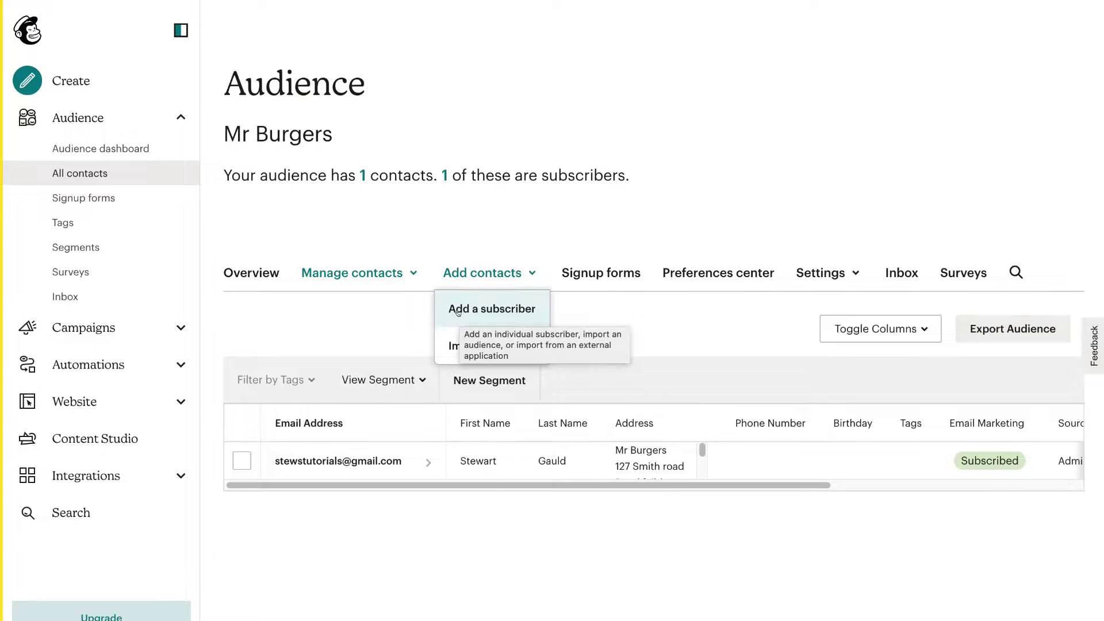
click(491, 311)
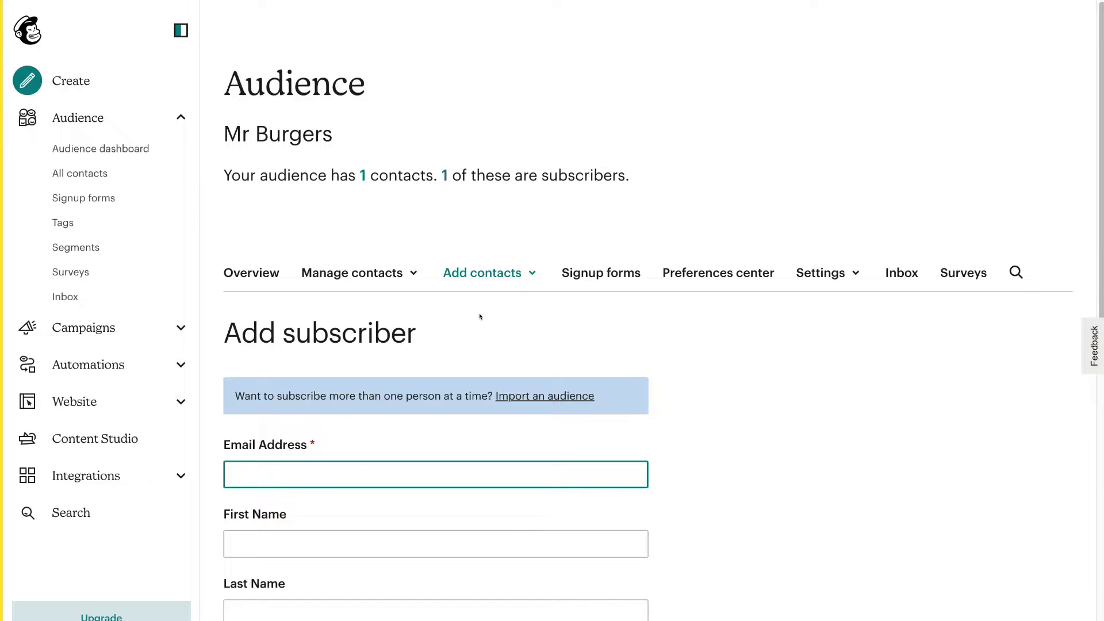
scroll(742, 455, down, 5)
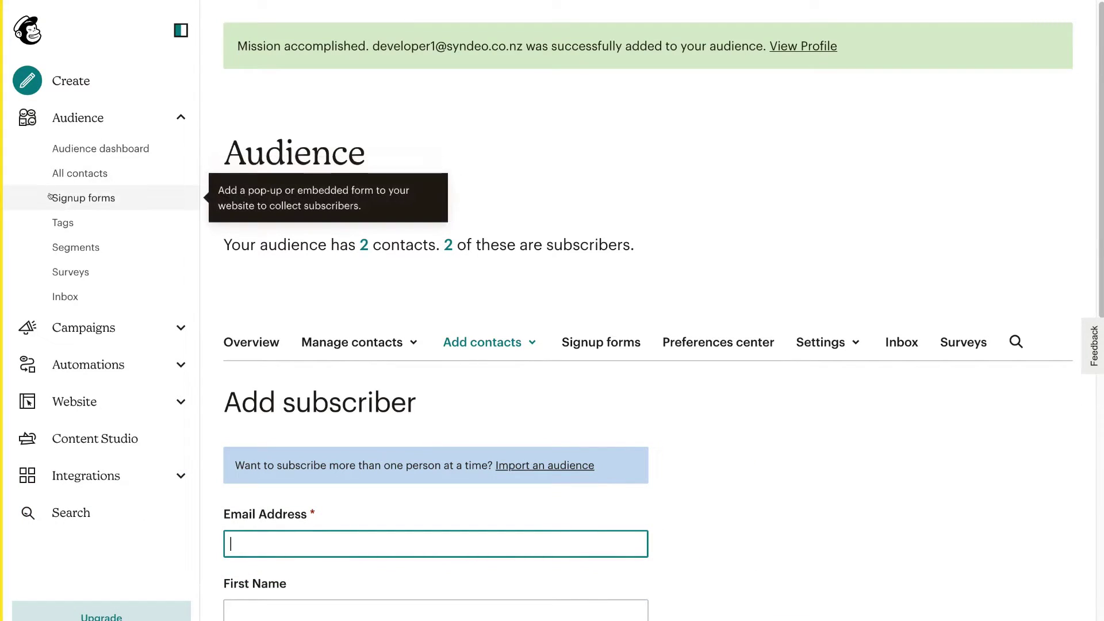
Step: Open the form builder from the audience's signup forms and choose Signup form as the form to edit
click(100, 198)
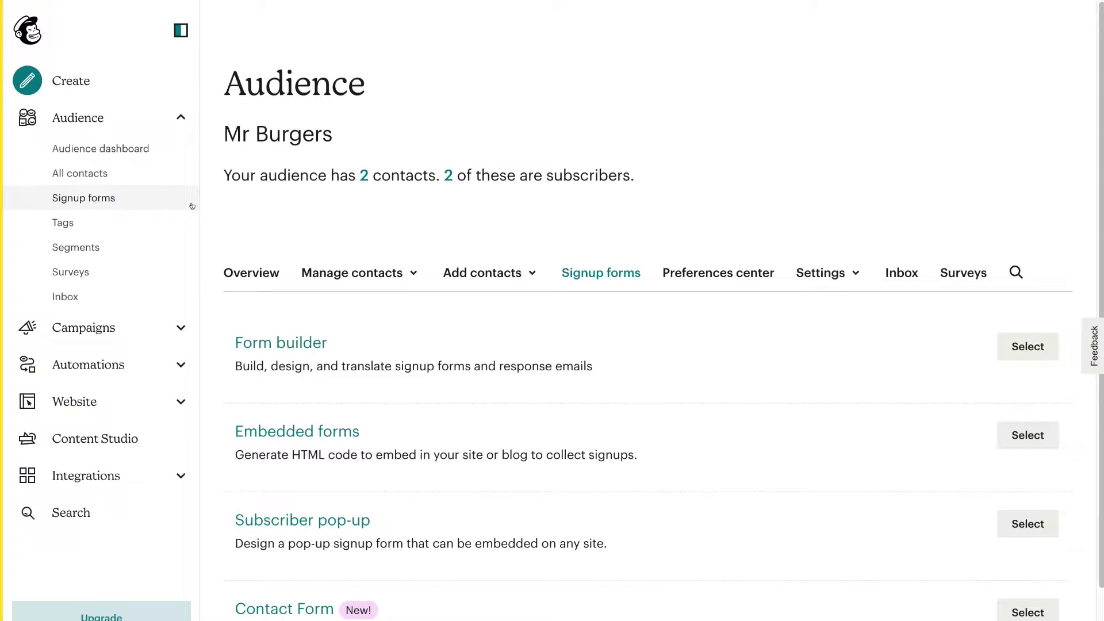
click(308, 344)
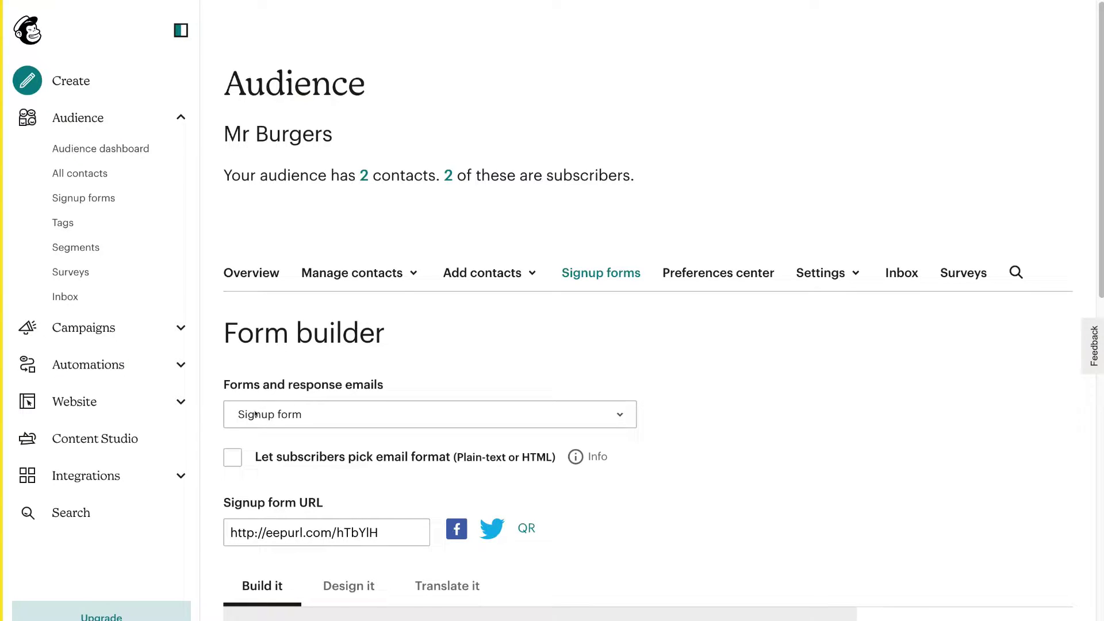
click(348, 413)
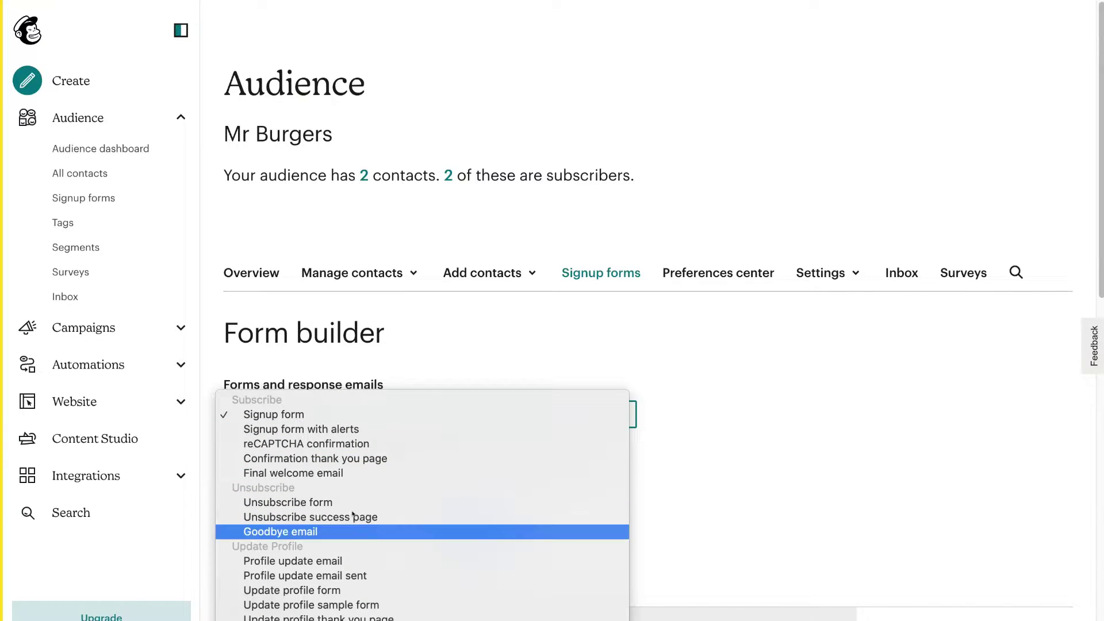
click(301, 415)
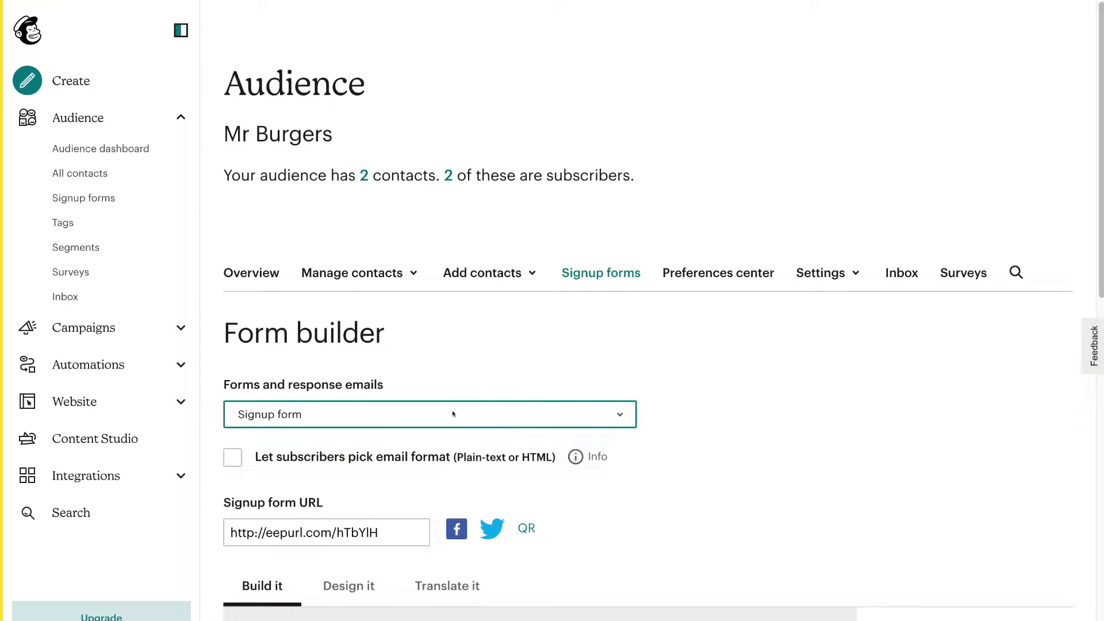
Step: Add the message "Get Weekly Burger Discounts!" above the signup form's fields and save it
scroll(627, 482, down, 10)
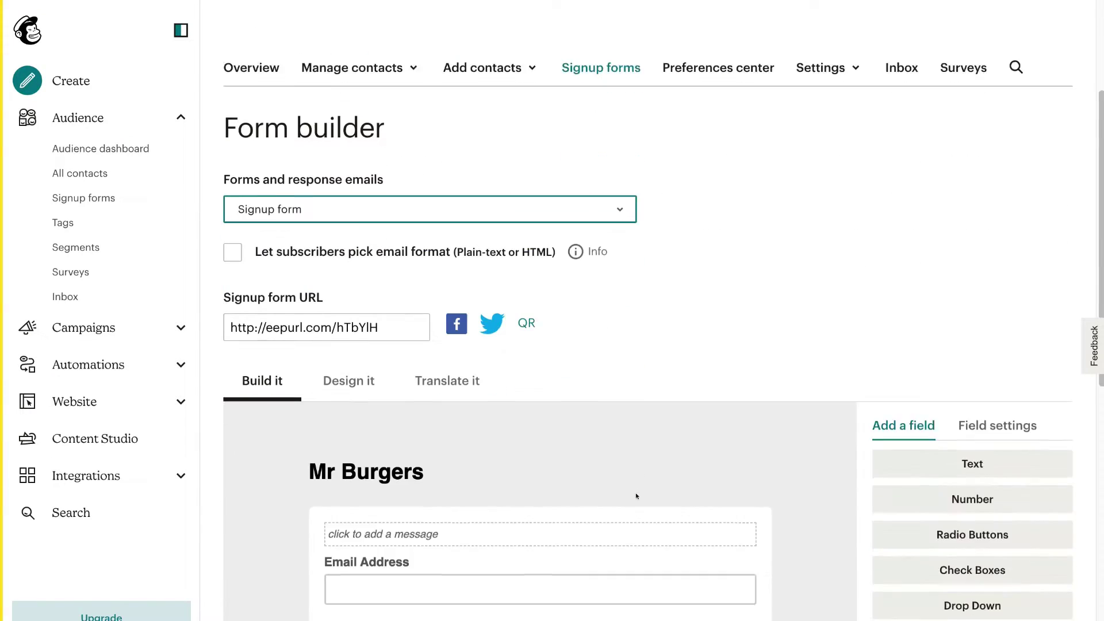
scroll(636, 496, down, 2)
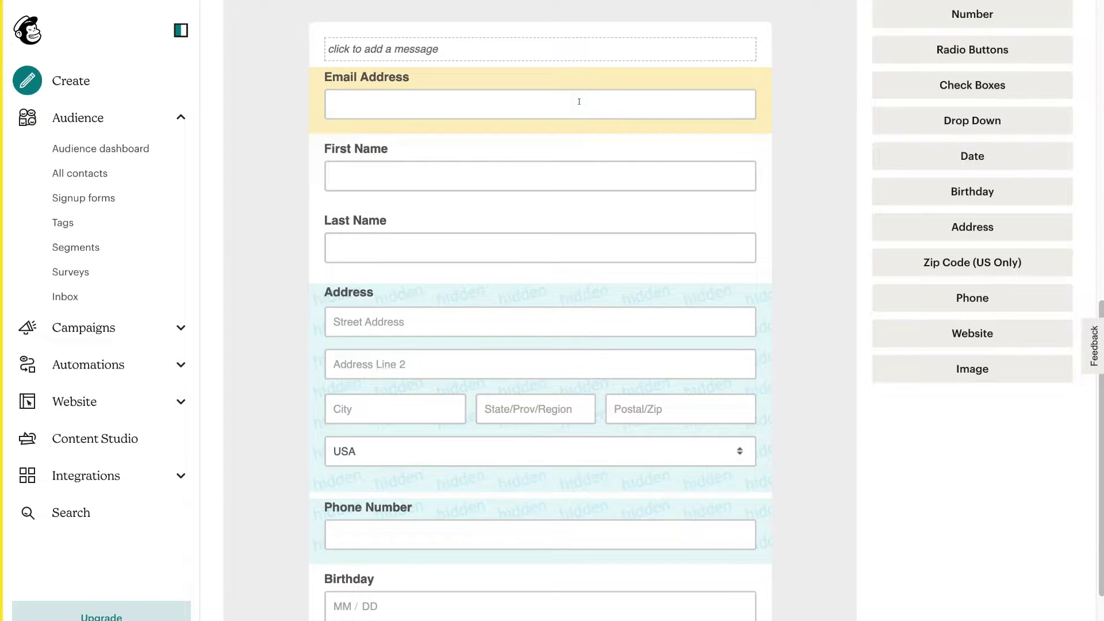
scroll(579, 101, up, 2)
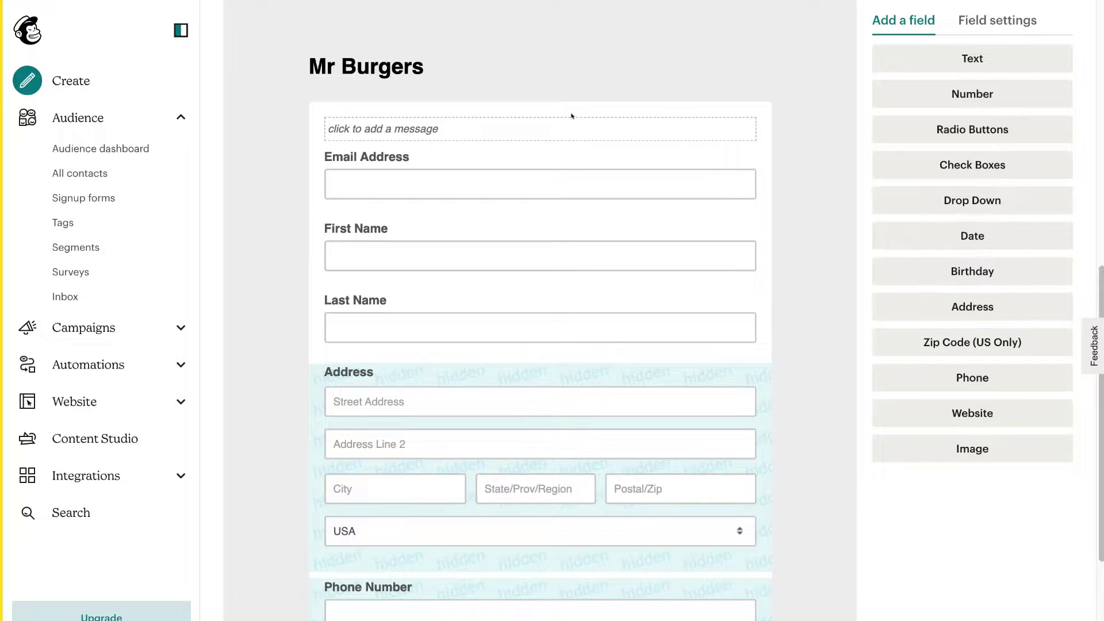
click(459, 135)
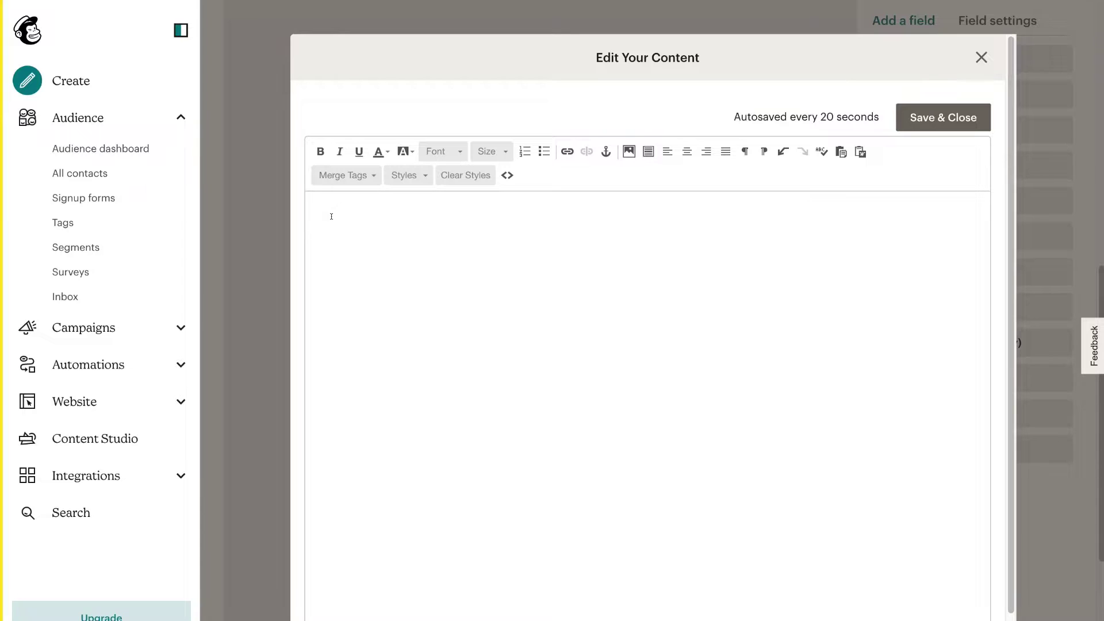
text(Get Weekly Burger Discounts!)
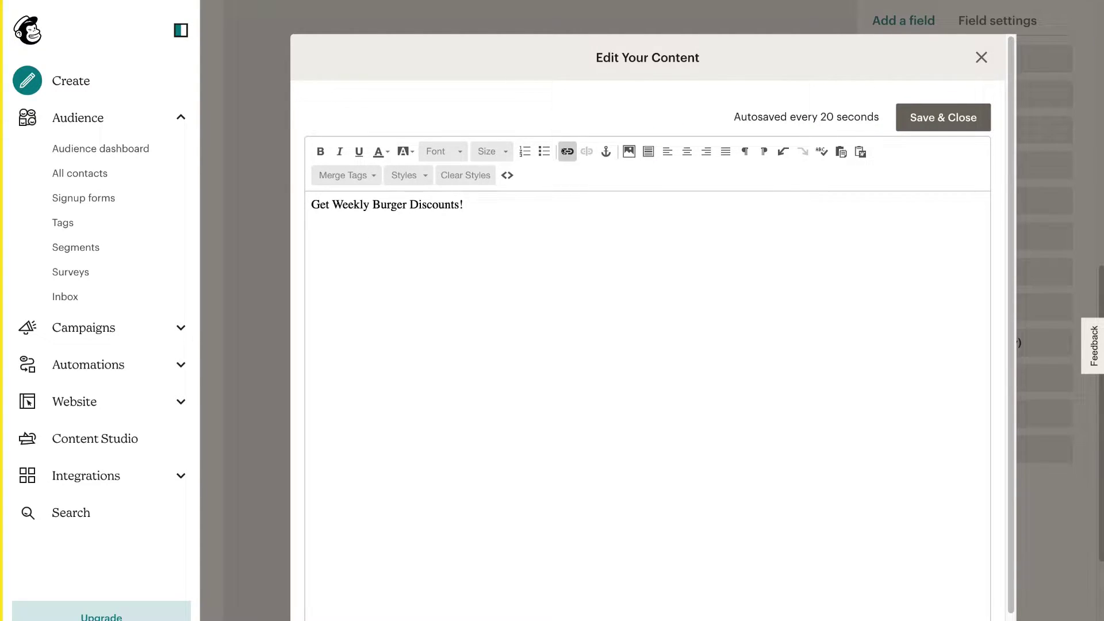
click(928, 120)
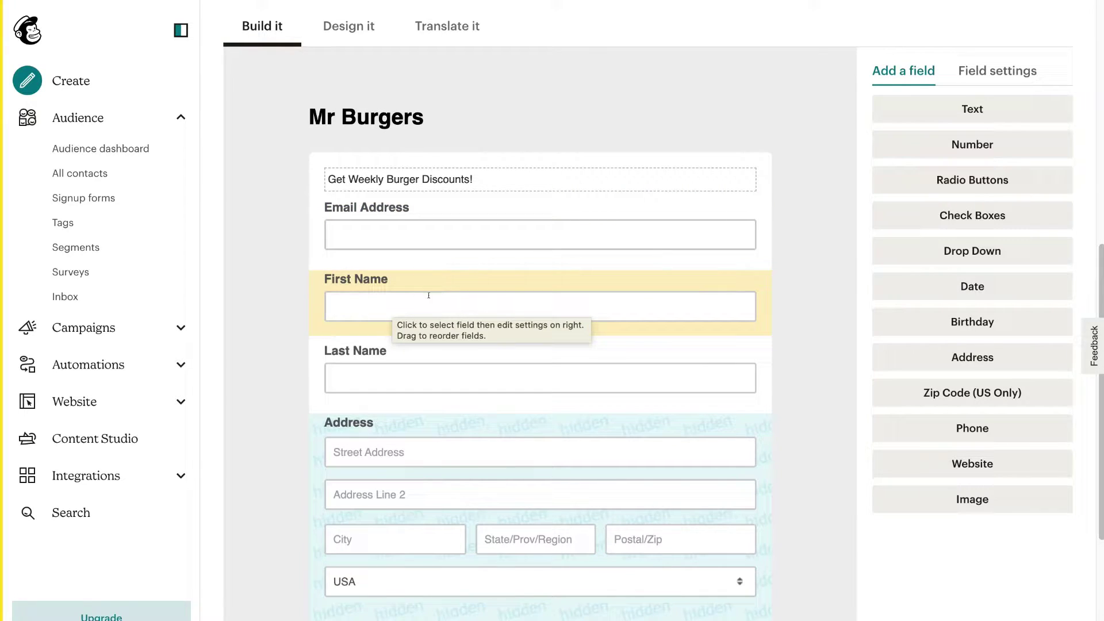
Step: Delete the Last Name field from the signup form, confirming with DELETE
click(431, 380)
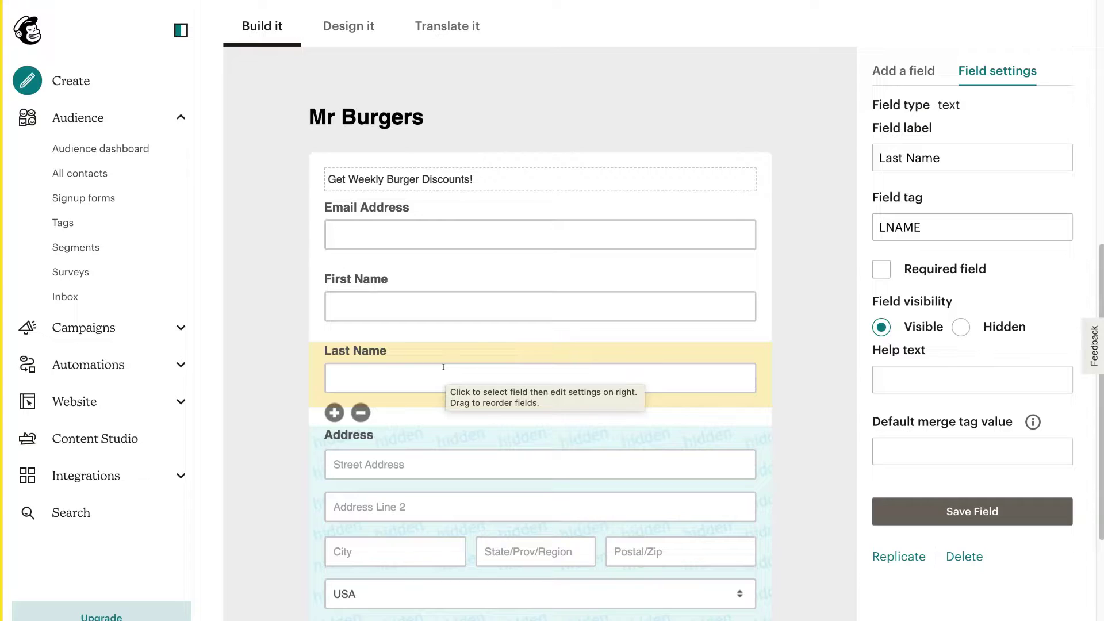
click(362, 413)
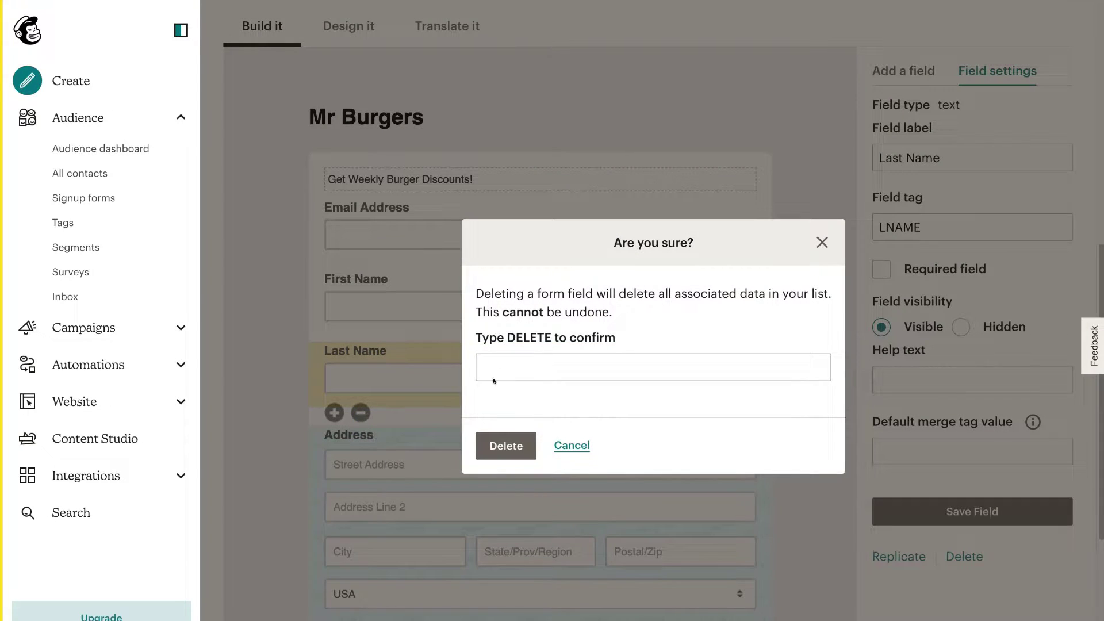
click(503, 362)
text(DELETE)
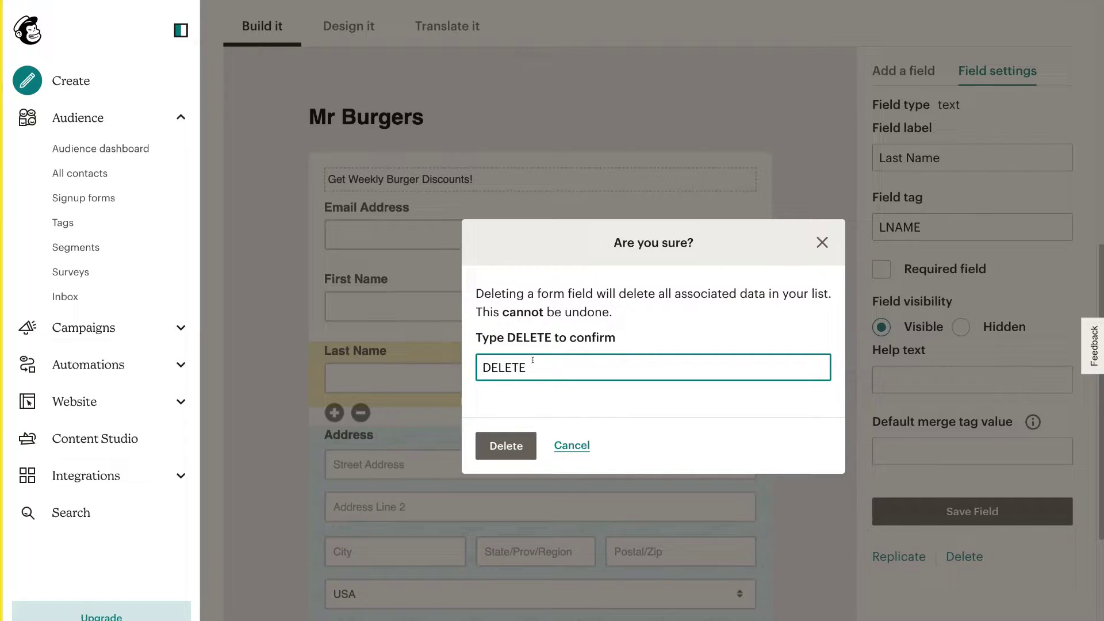
click(498, 446)
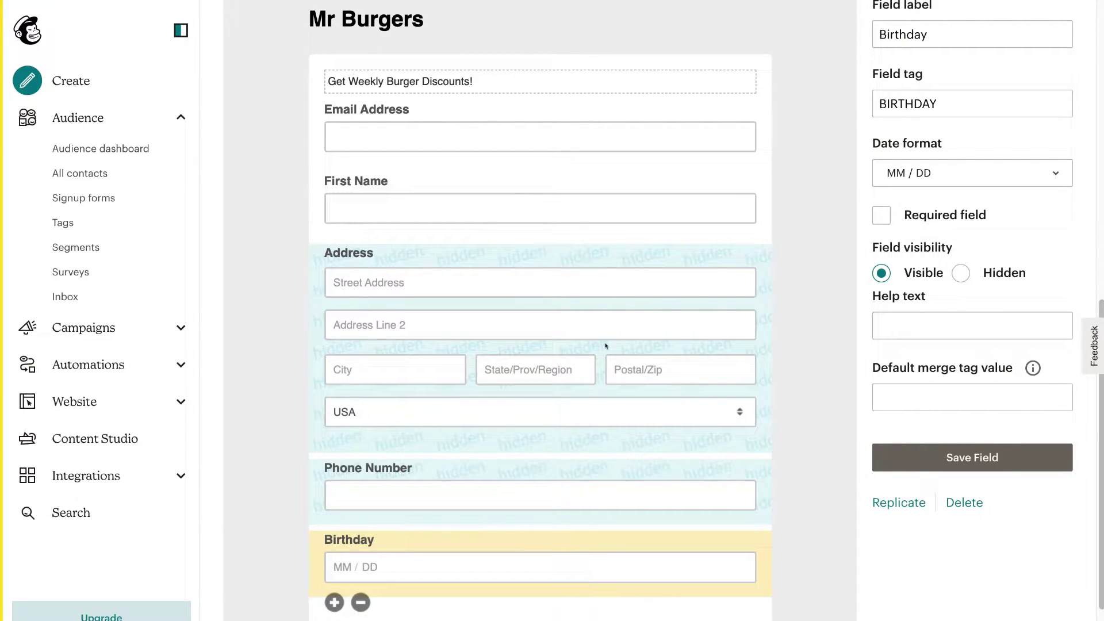
Step: Delete the Birthday field from the signup form, confirming with DELETE
scroll(606, 346, down, 1)
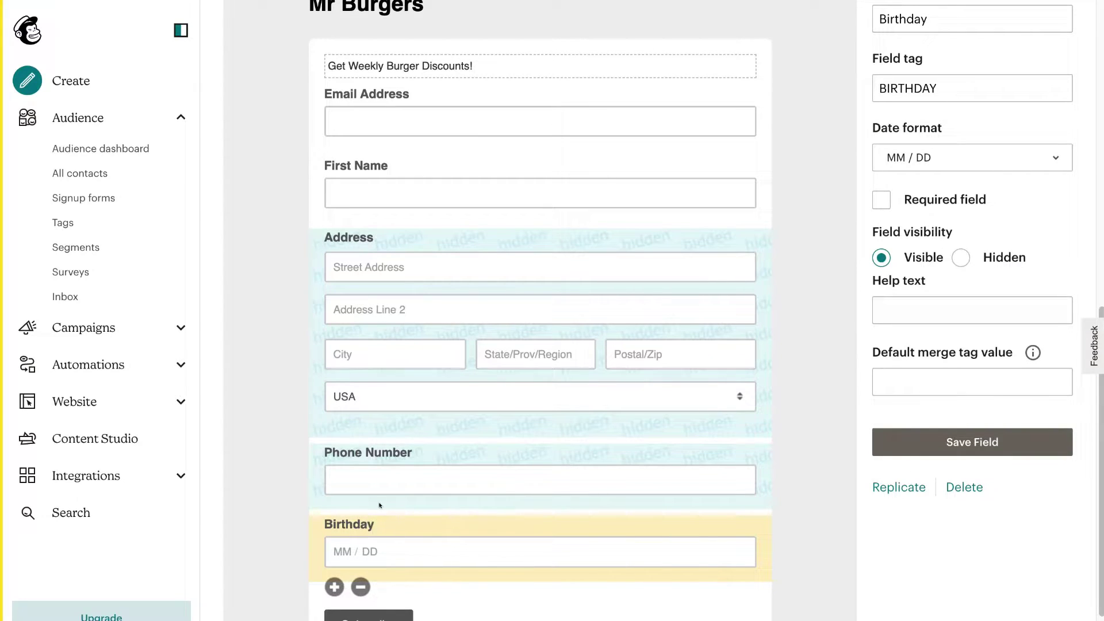
click(361, 587)
text(DELETE)
click(504, 445)
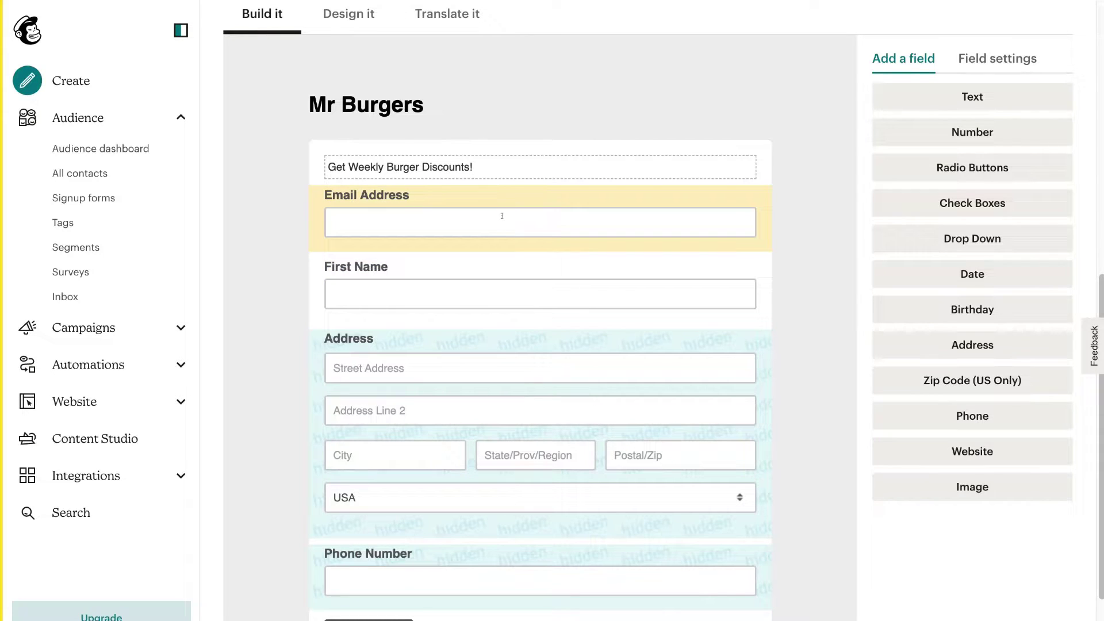
Step: Shorten the Email Address field's label to "Email" and save the field
click(535, 215)
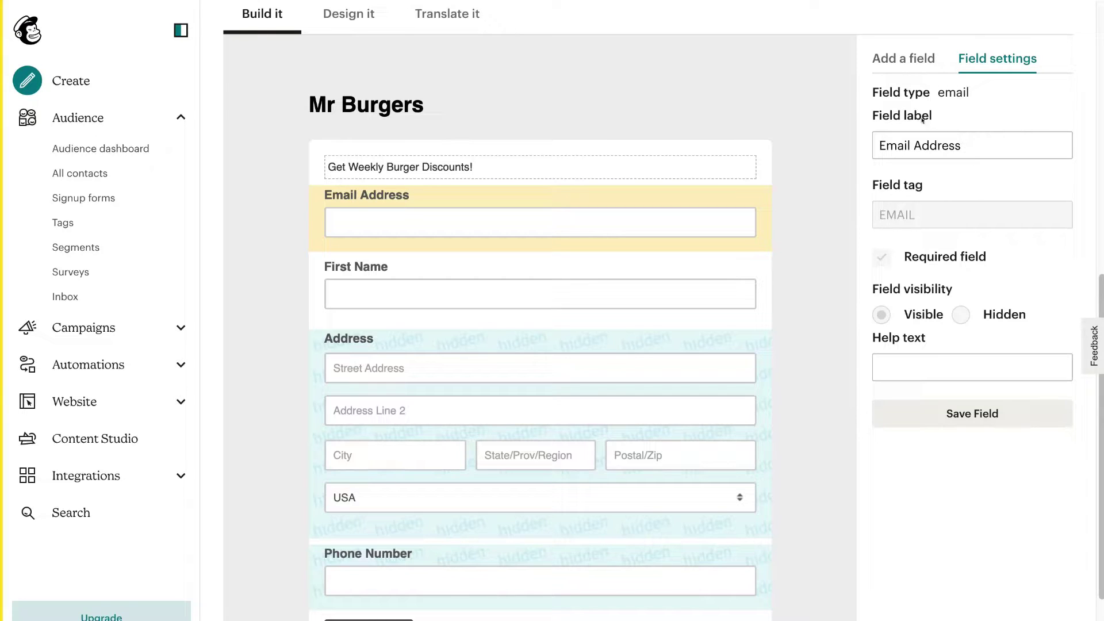
drag(966, 145, 914, 145)
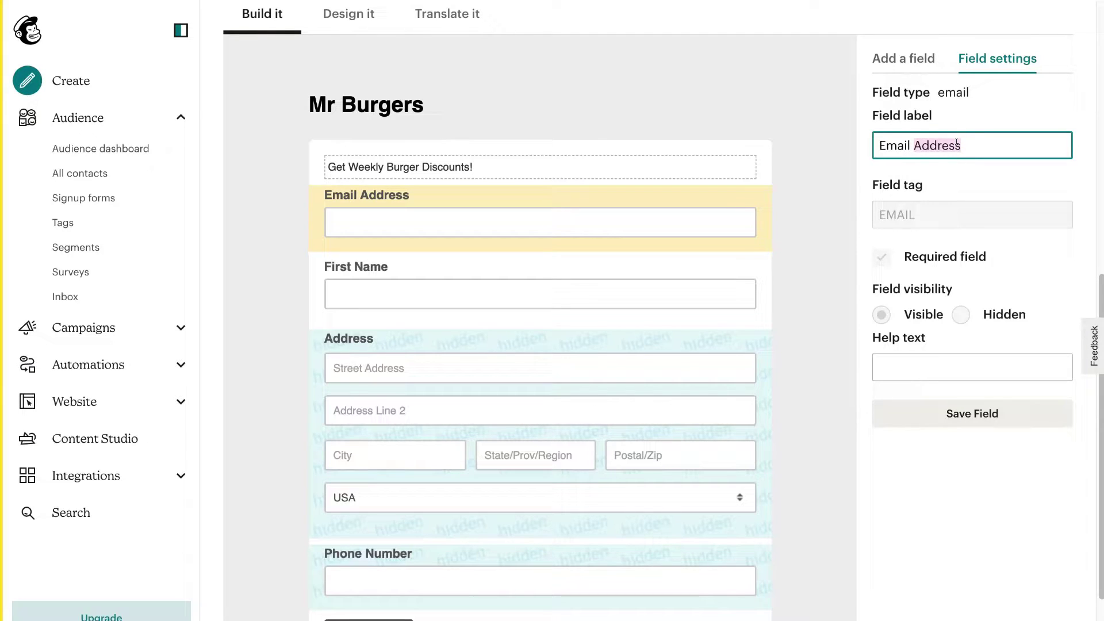
key(BackSpace)
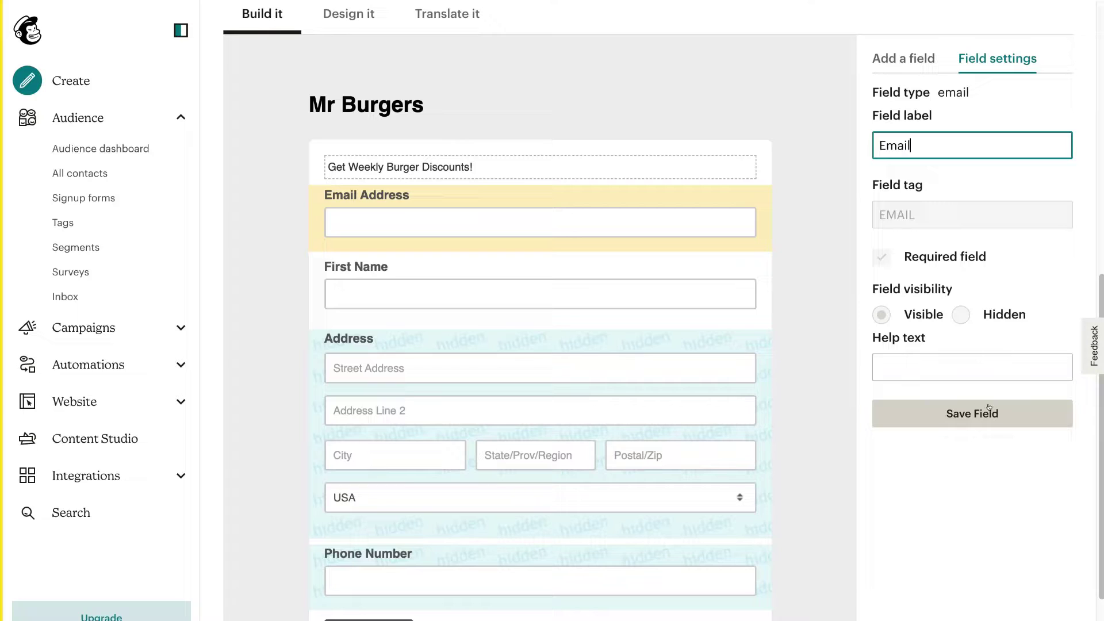
click(1007, 410)
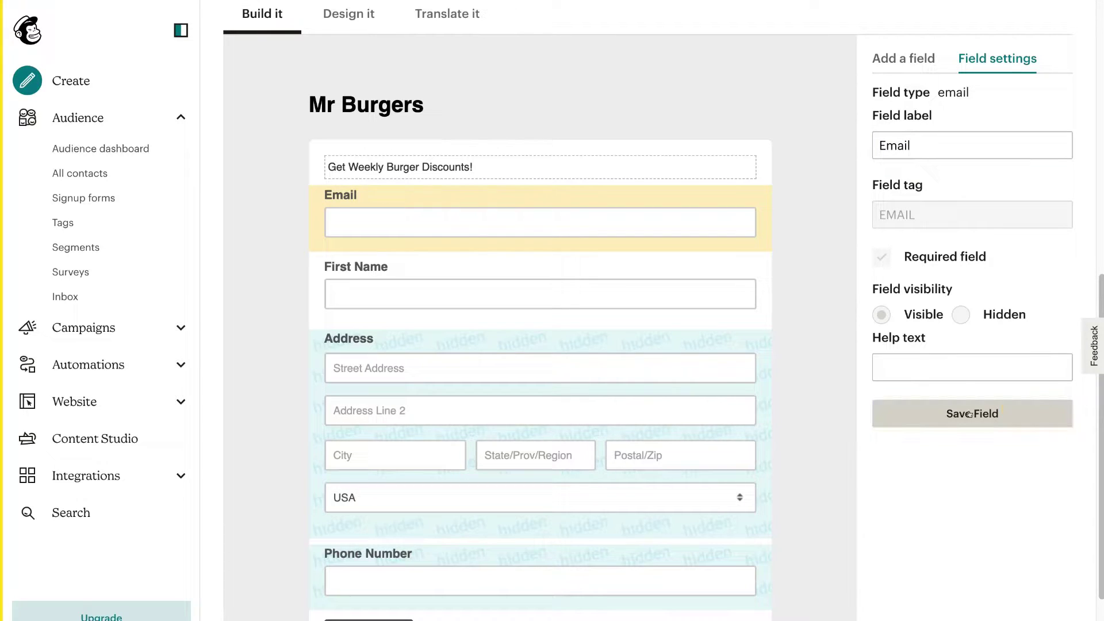
Step: Return to the audience's signup form options and open the embedded forms page with its form title setting
mouse_move(614, 173)
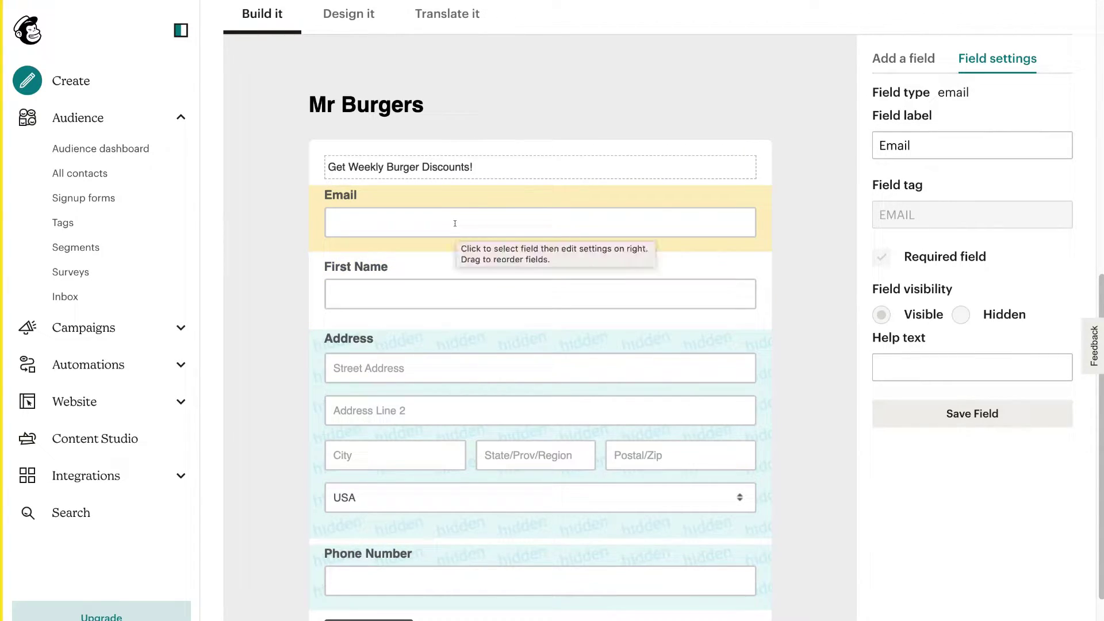
scroll(455, 223, up, 10)
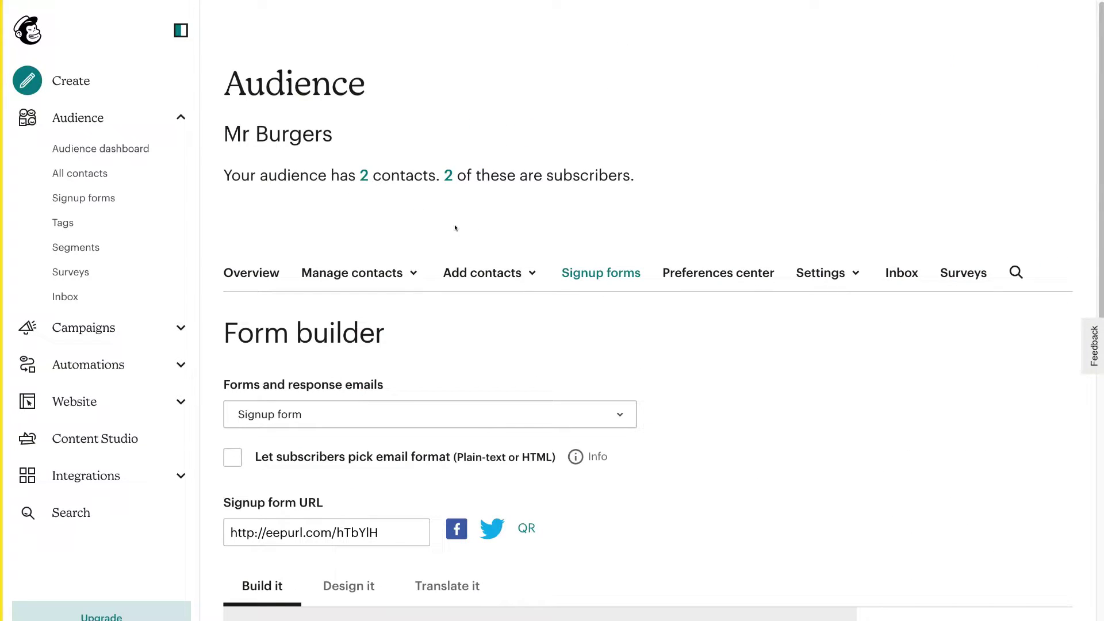
click(606, 276)
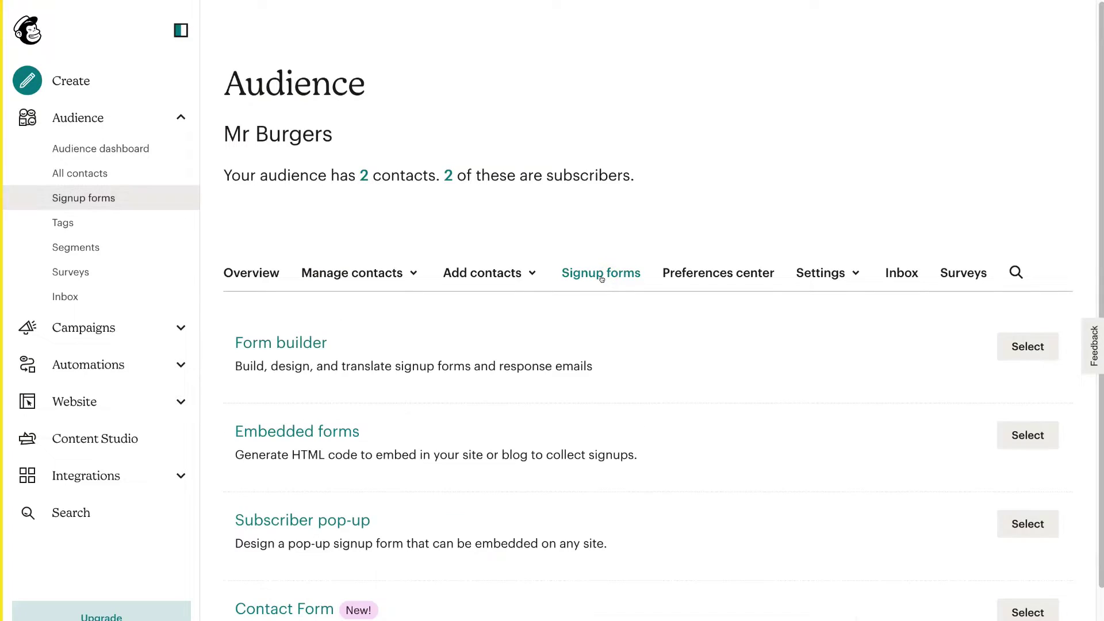
click(300, 433)
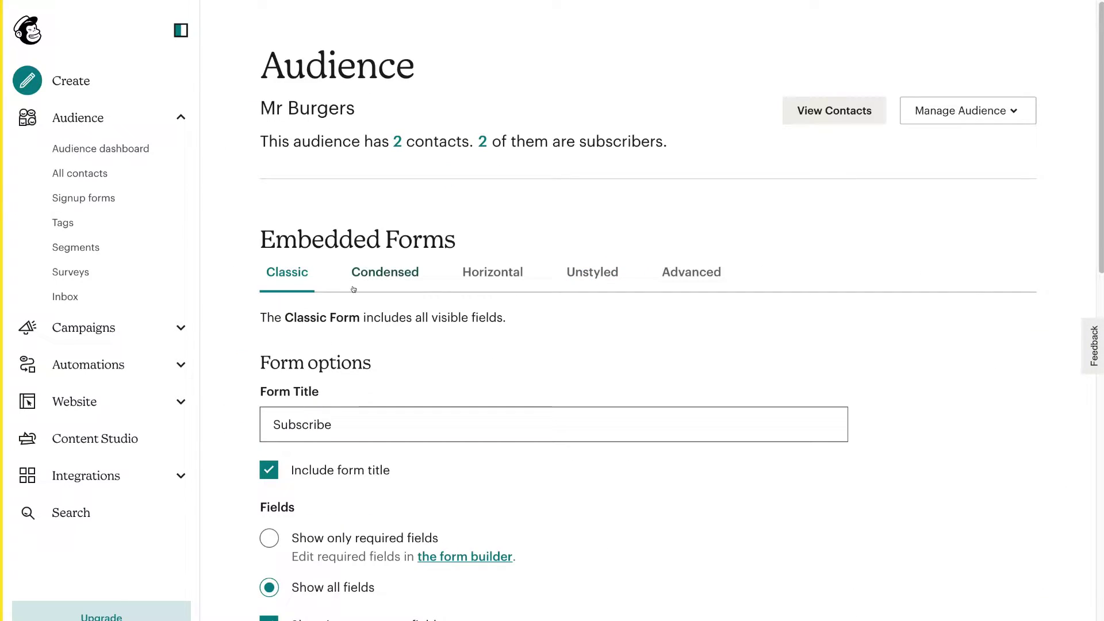
click(340, 426)
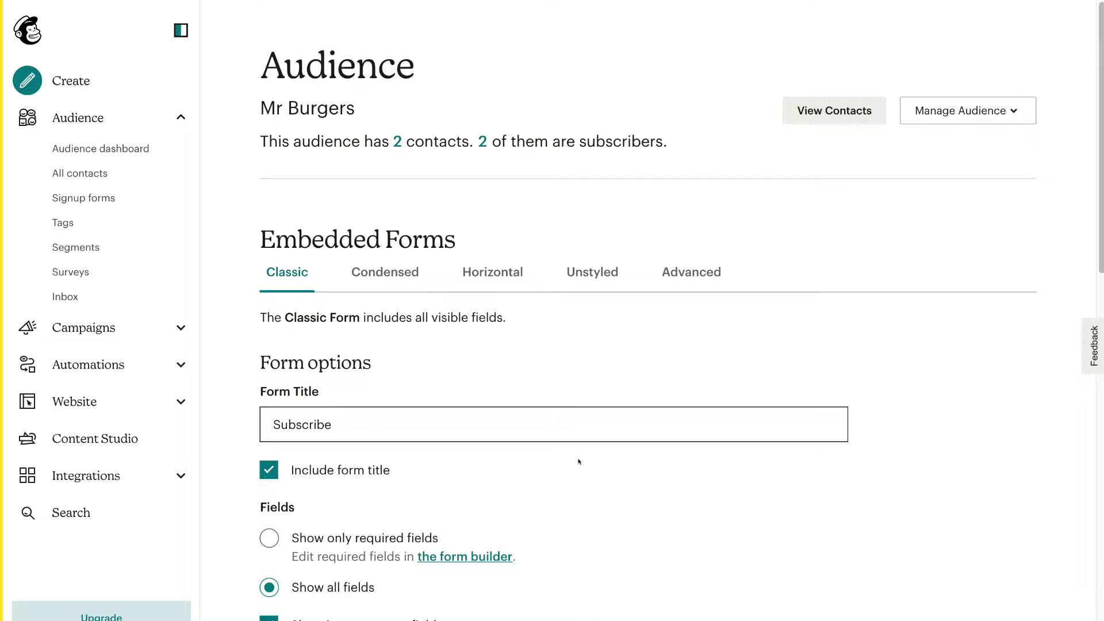
Step: Generate the embed code for the Classic subscribe form and copy it
scroll(622, 473, down, 15)
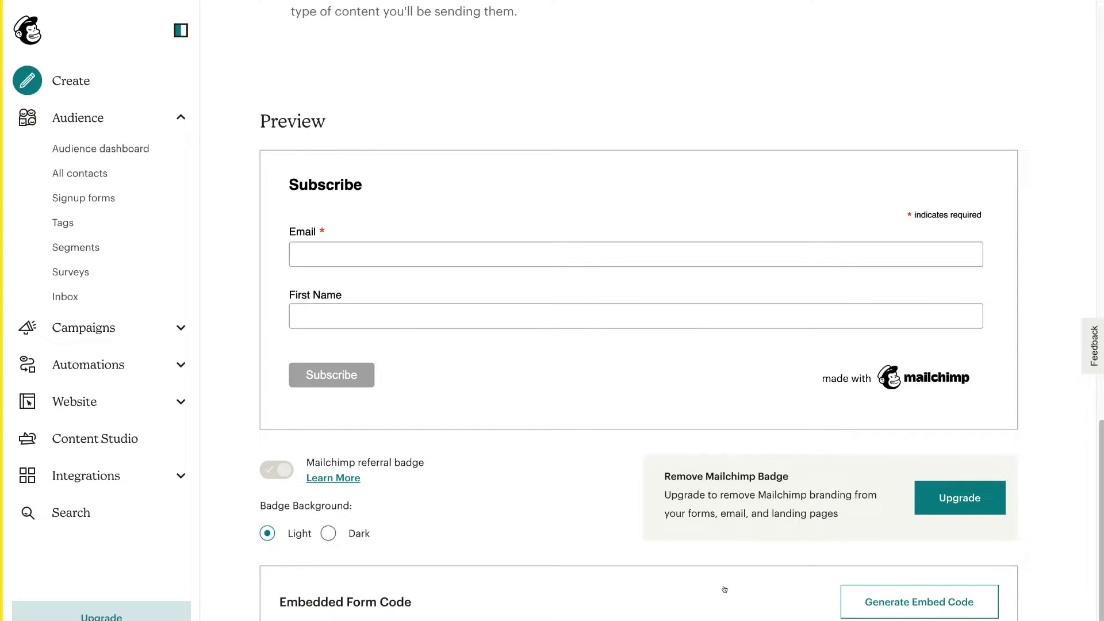
click(938, 607)
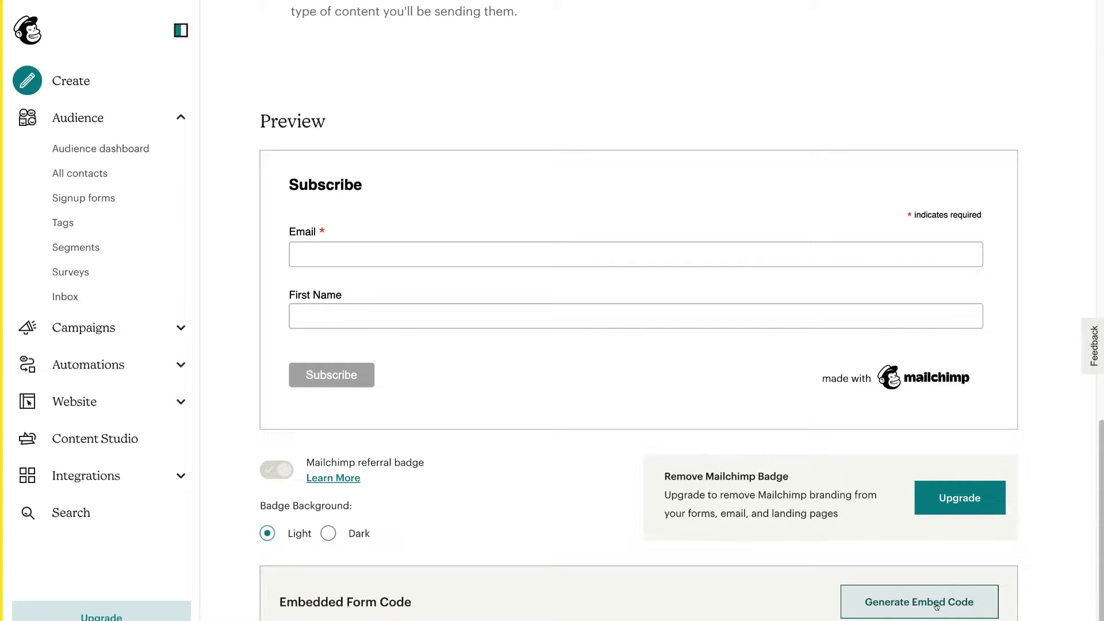
click(938, 450)
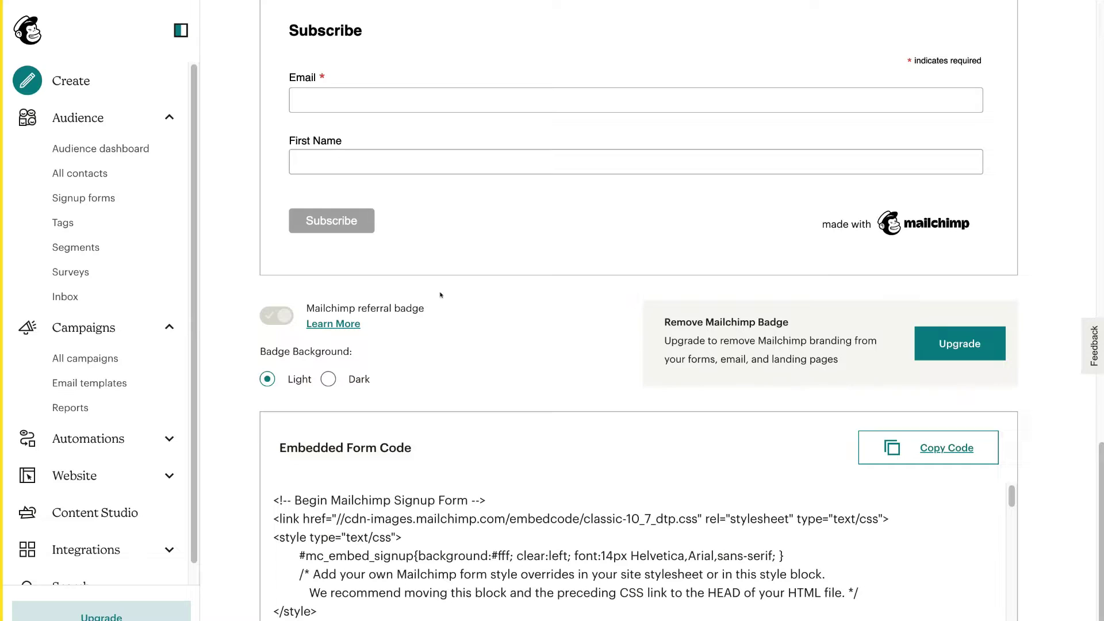
Step: Create a landing page named "Subscribe" for the Mr Burgers audience, using the Grow Your List template
click(30, 84)
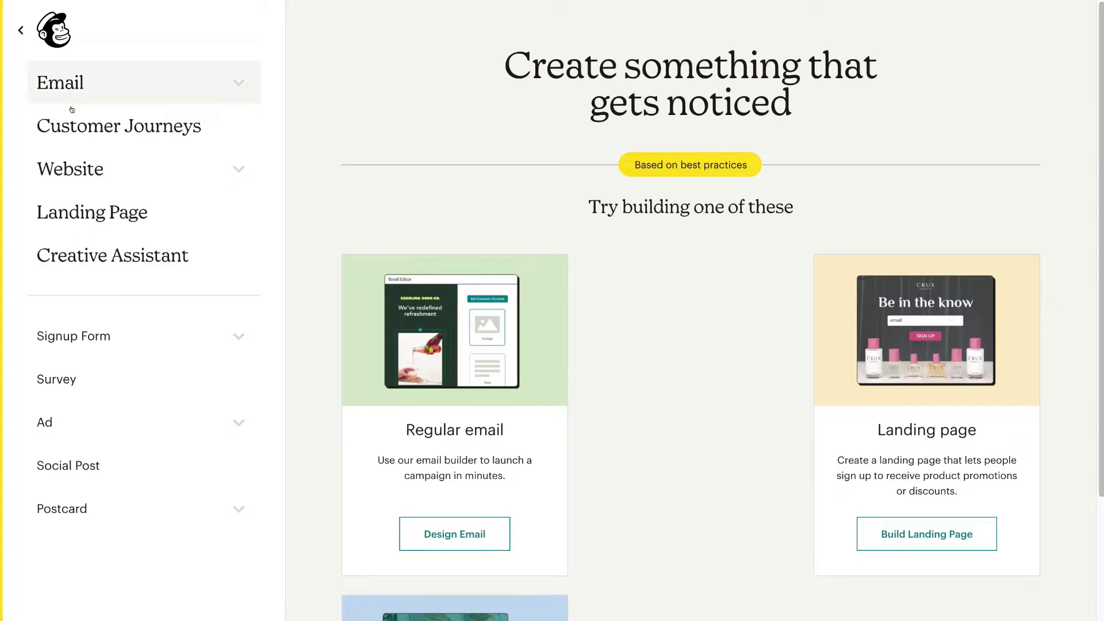
click(162, 213)
click(488, 326)
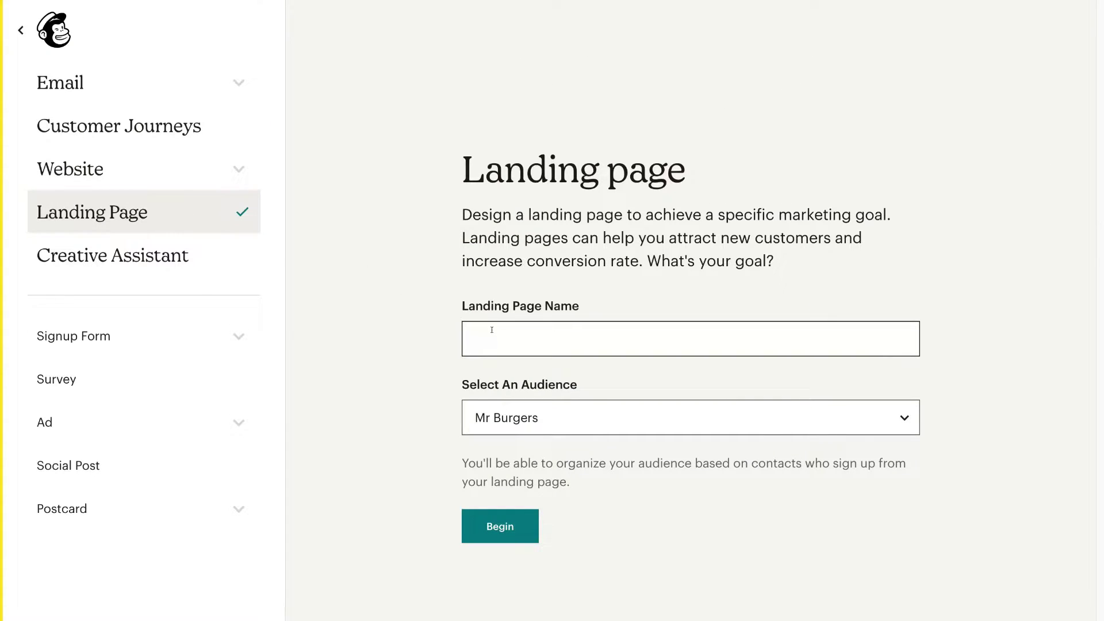
click(494, 334)
text(Subscribe)
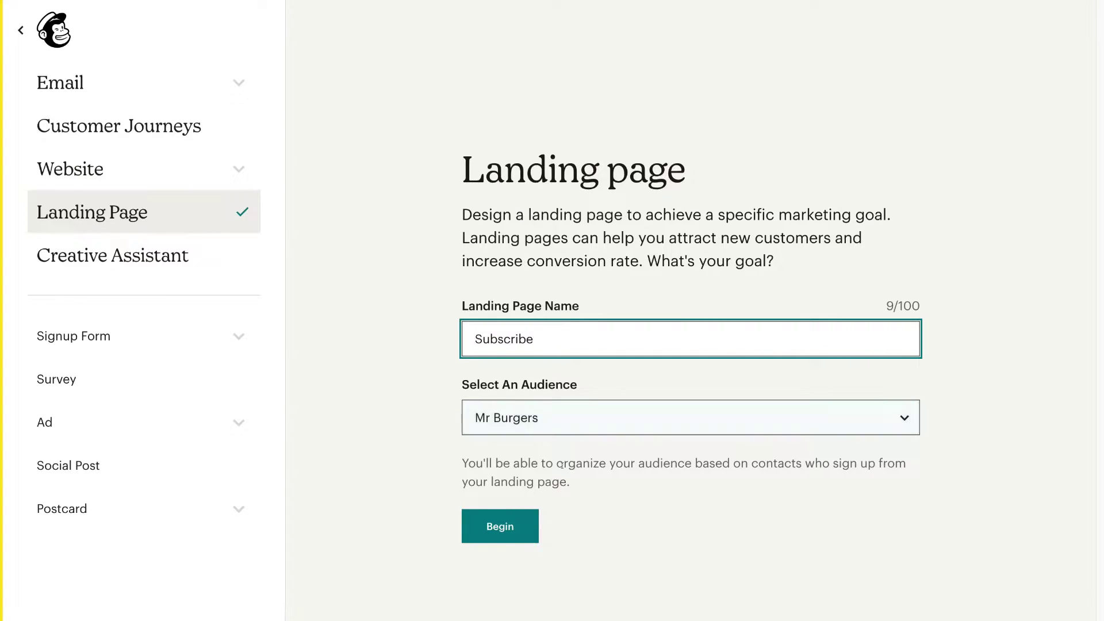
click(514, 526)
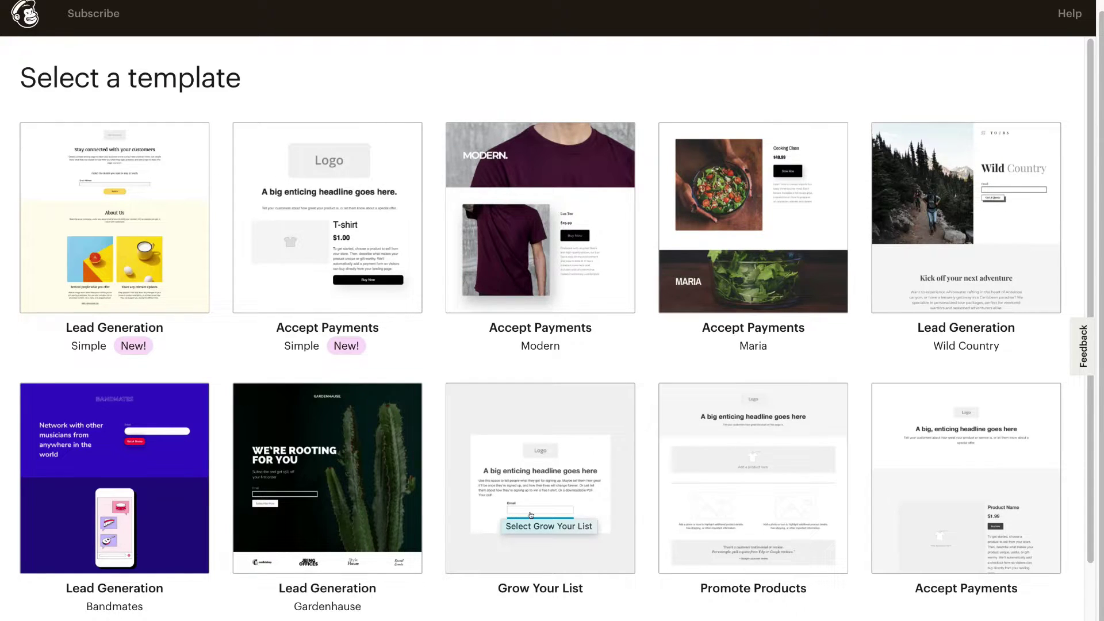
click(524, 466)
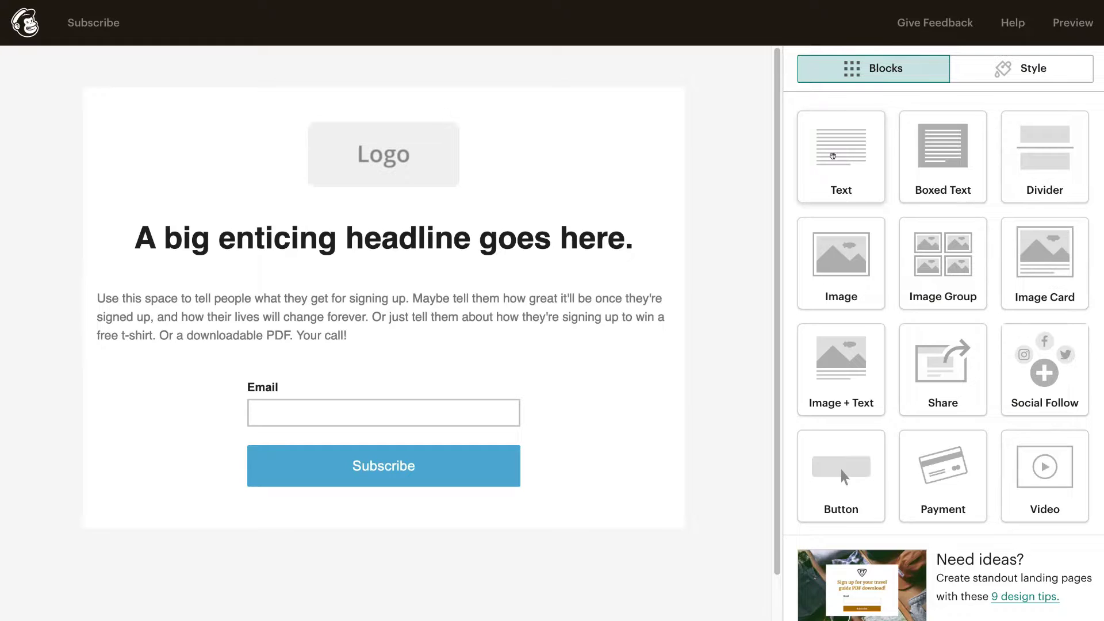
Step: Add a text block between the logo and the headline and open its content for editing
drag(833, 156, 401, 222)
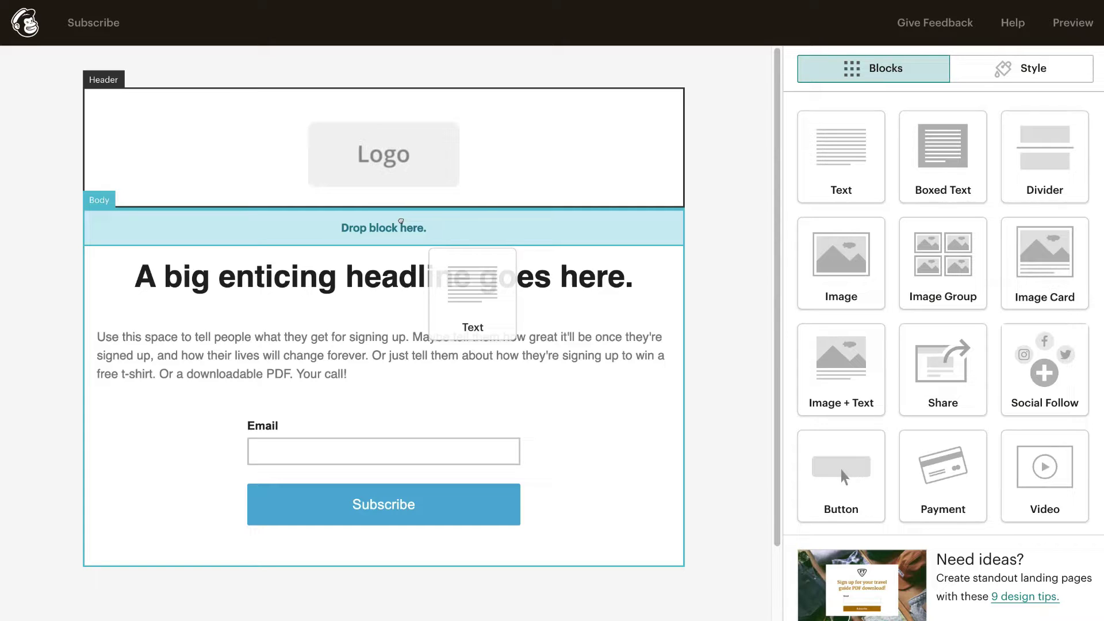
drag(401, 222, 401, 223)
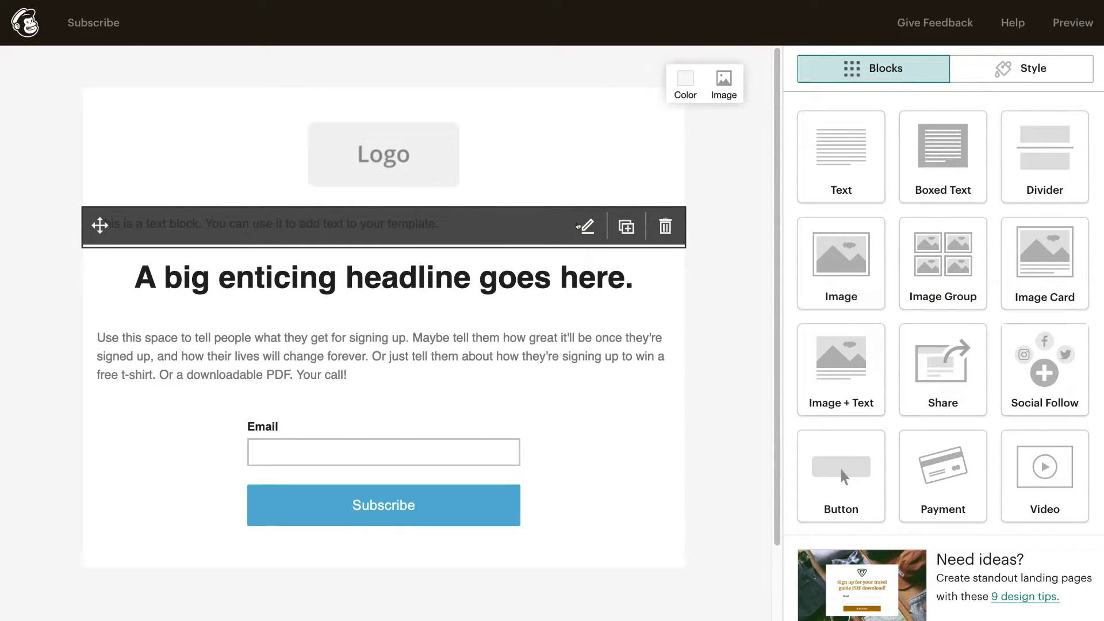
click(586, 227)
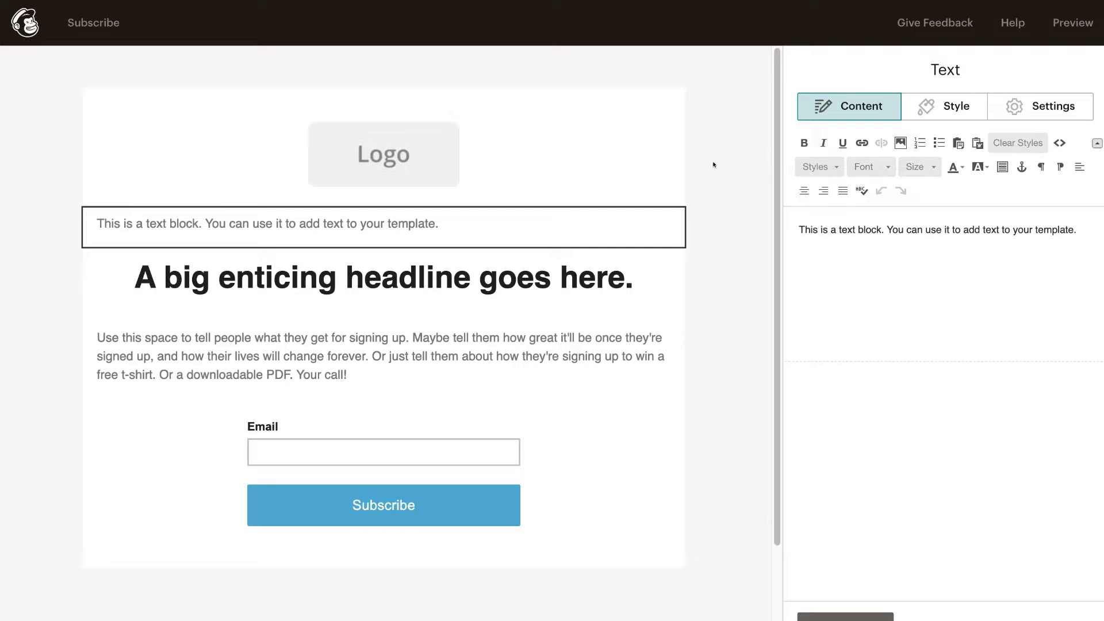
Step: Replace the placeholder logo with the uploaded image "Mr burgers..png" and reduce its display size to roughly 70%
mouse_move(521, 158)
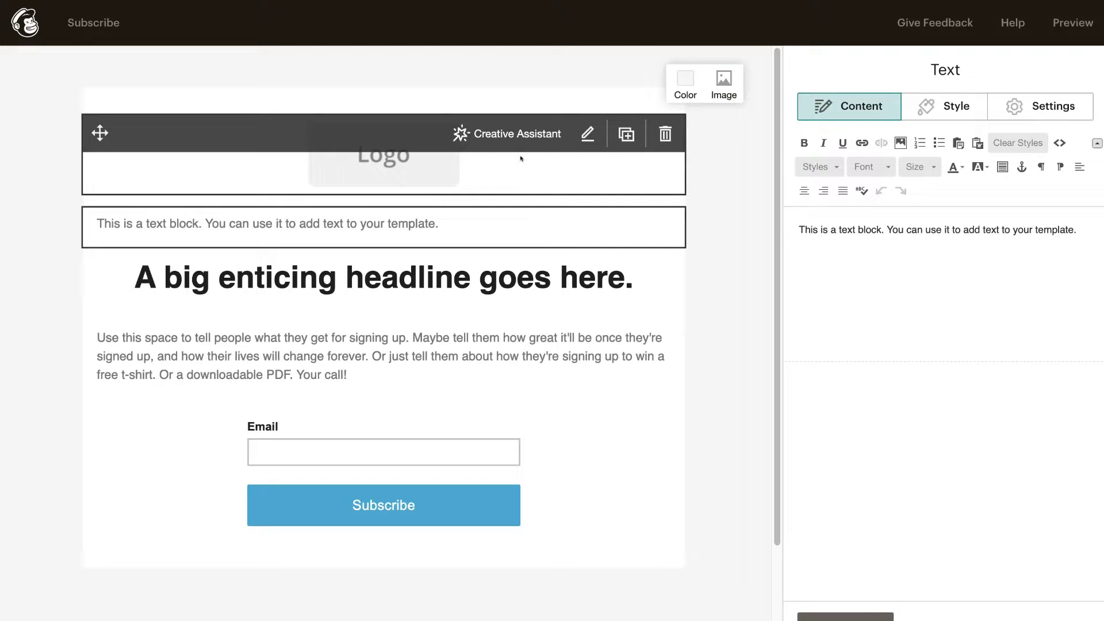
click(585, 133)
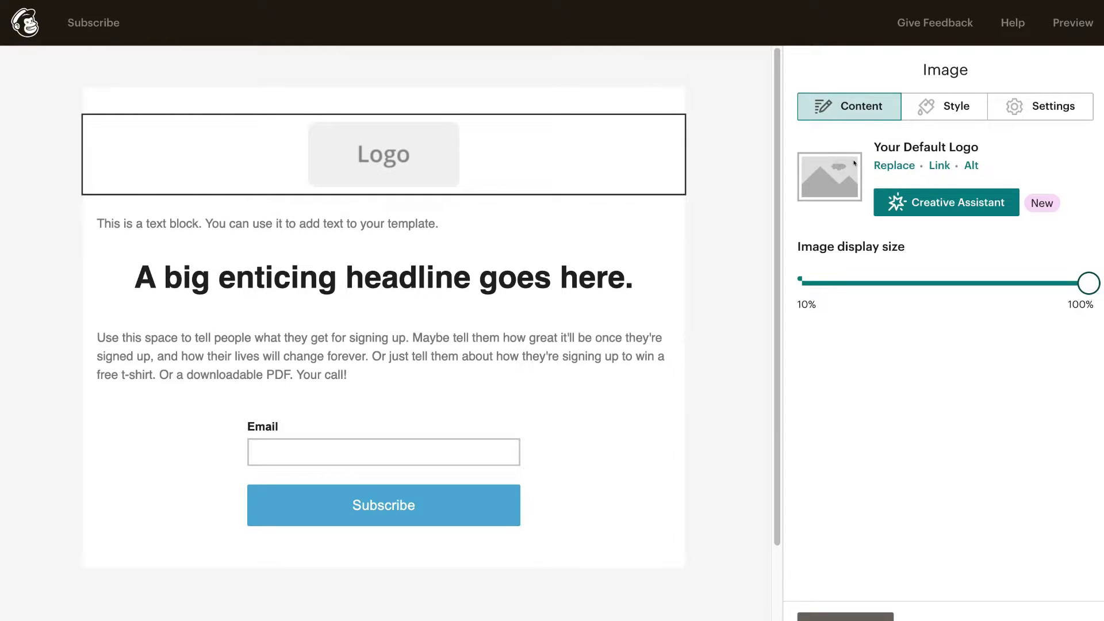
click(883, 165)
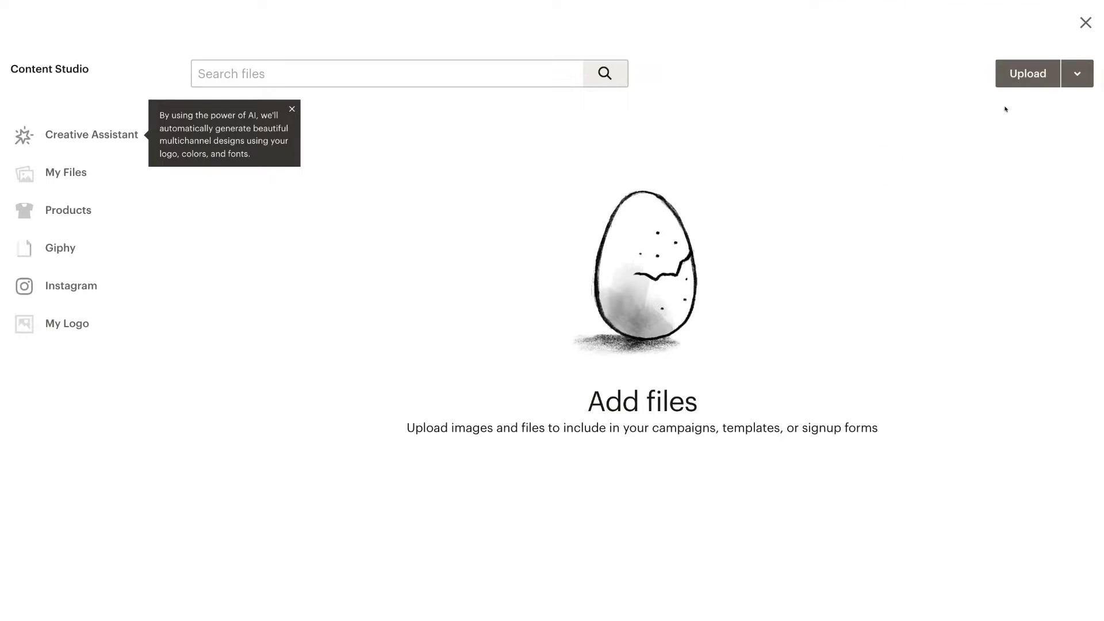
click(1026, 74)
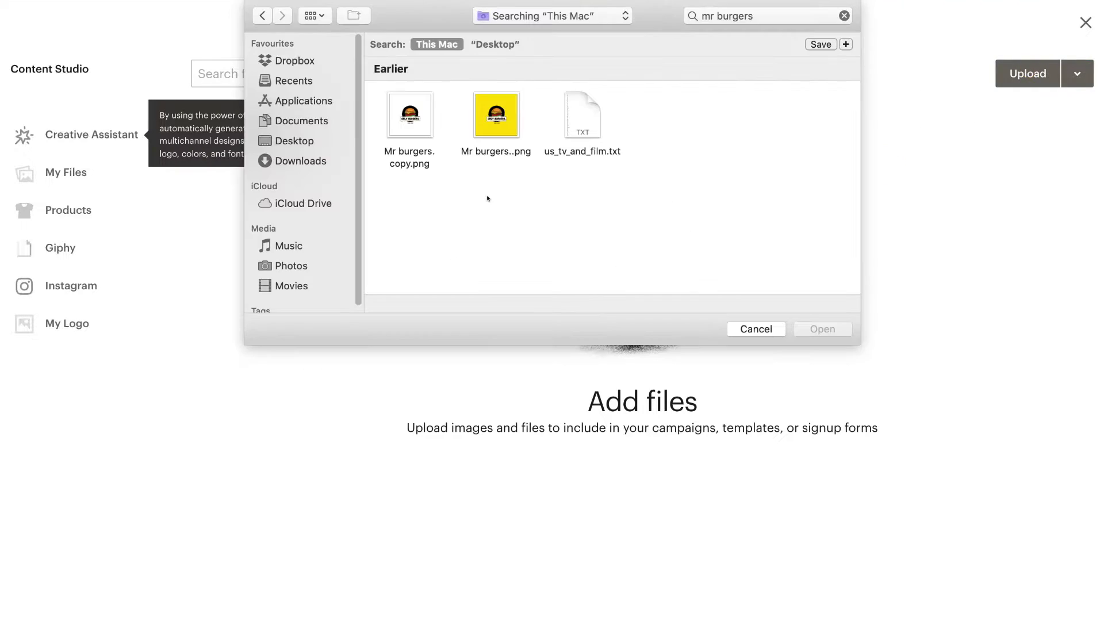
click(511, 141)
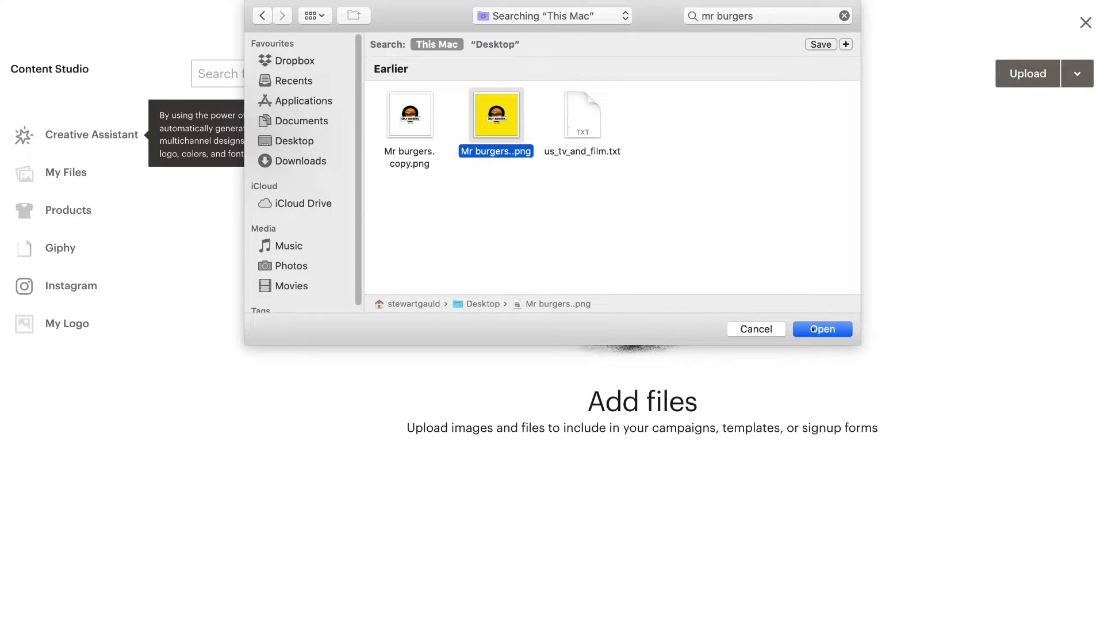
click(813, 329)
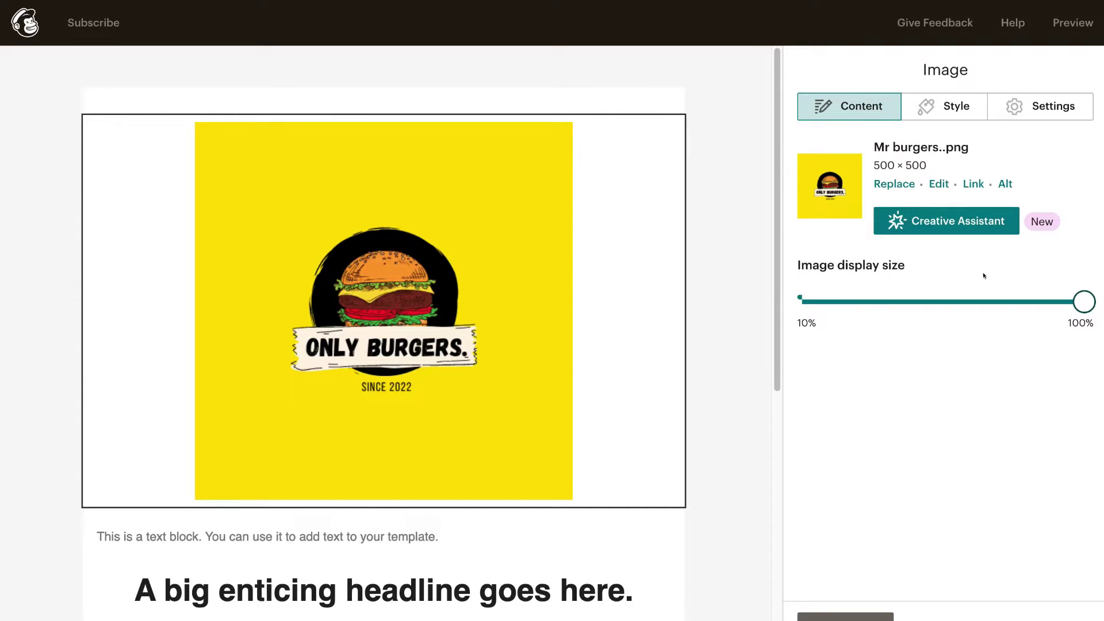
drag(1074, 299, 999, 314)
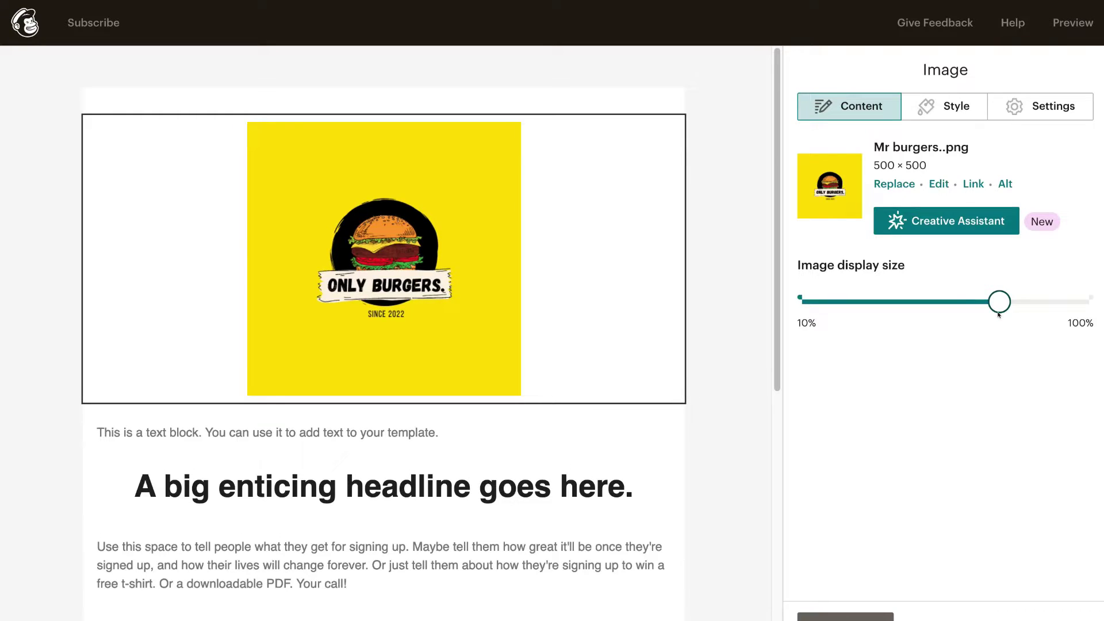
Step: Delete the placeholder text block between the logo and the headline
mouse_move(568, 432)
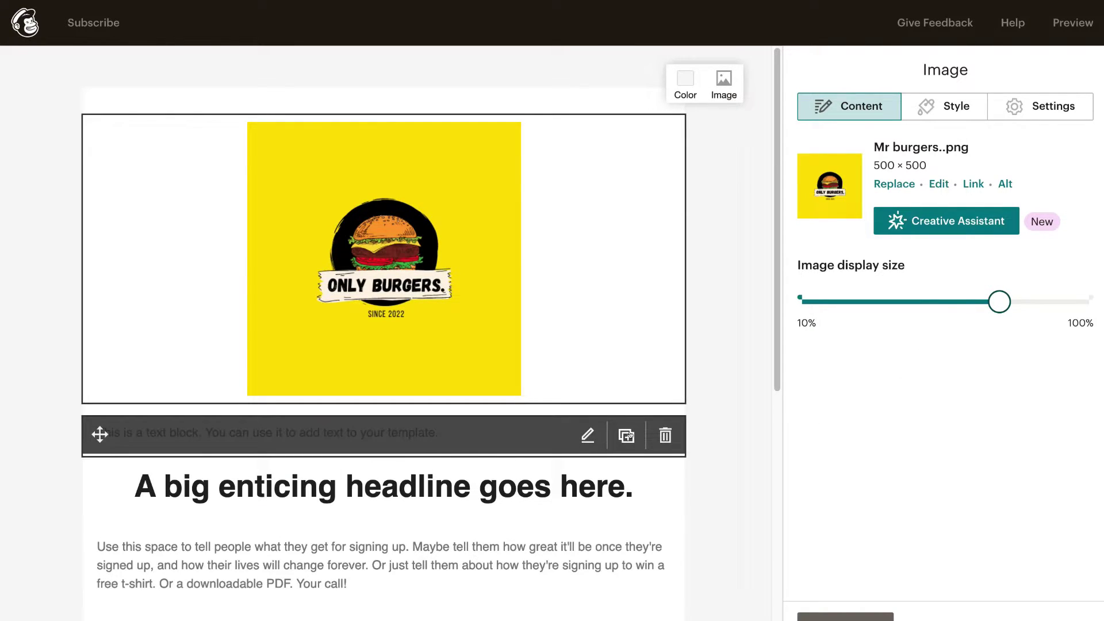
click(665, 433)
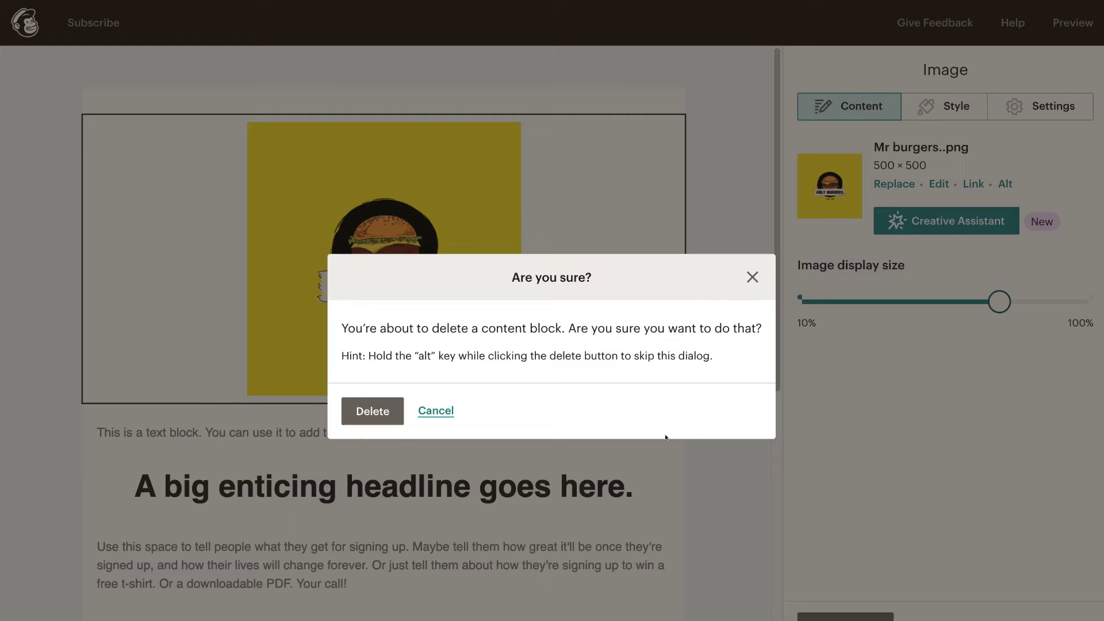
click(390, 414)
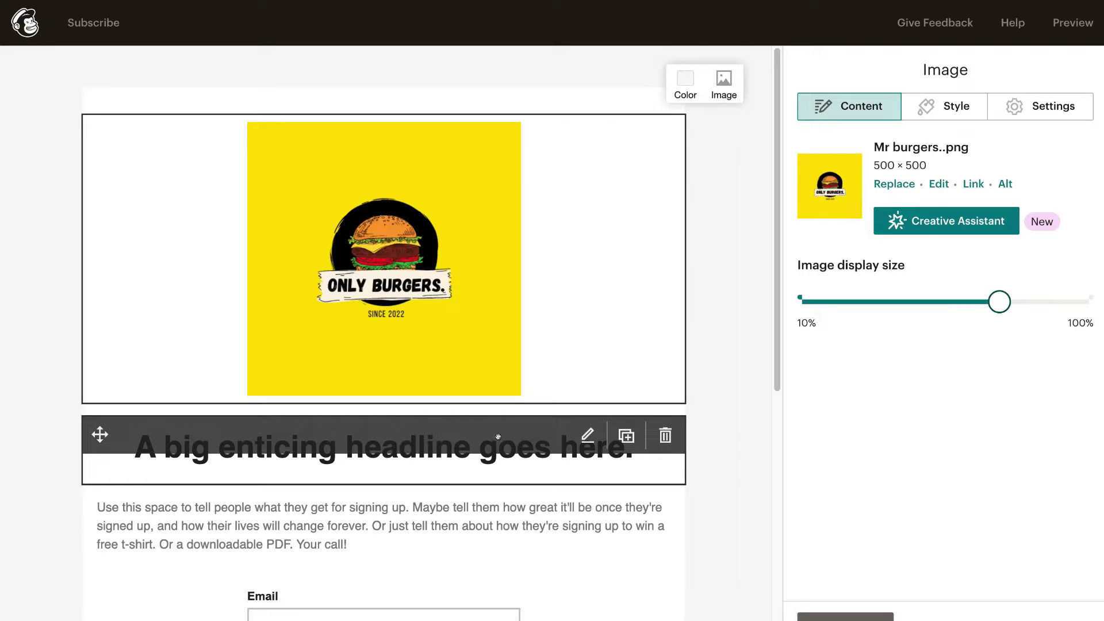
Step: Change the landing page headline to "Get BIG Burger Discounts... Weekly!"
click(585, 436)
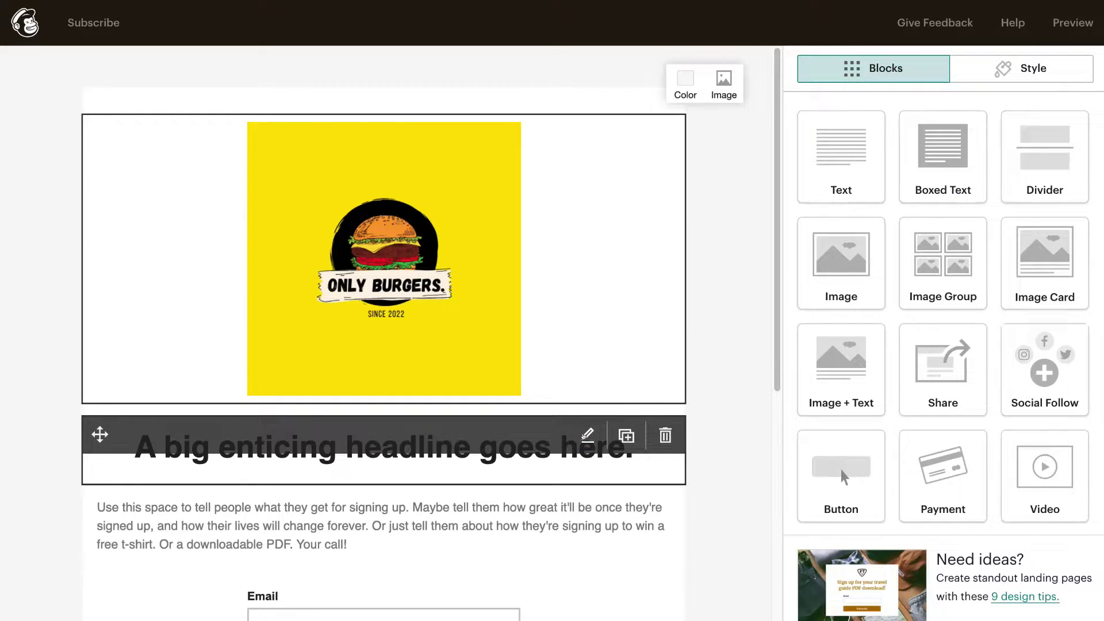
triple_click(857, 263)
text(Get BIG Burger Discounts... Weekly!)
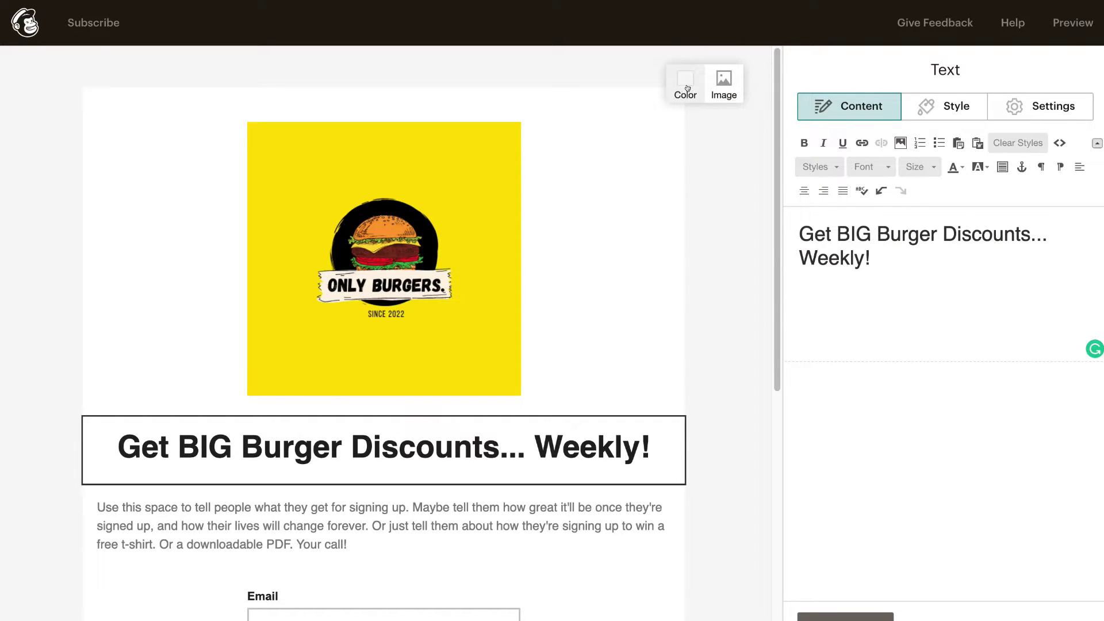
Step: Upload "Burger Background.png" as the landing page's background image, check the layout, and save and close the block editor
click(724, 85)
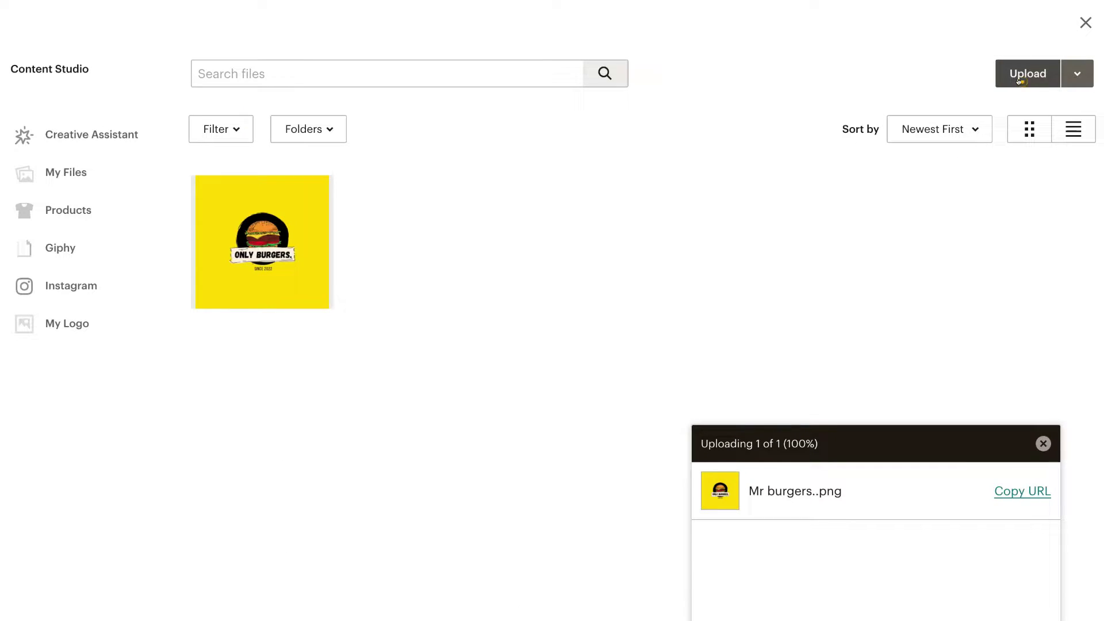
click(1020, 82)
click(494, 98)
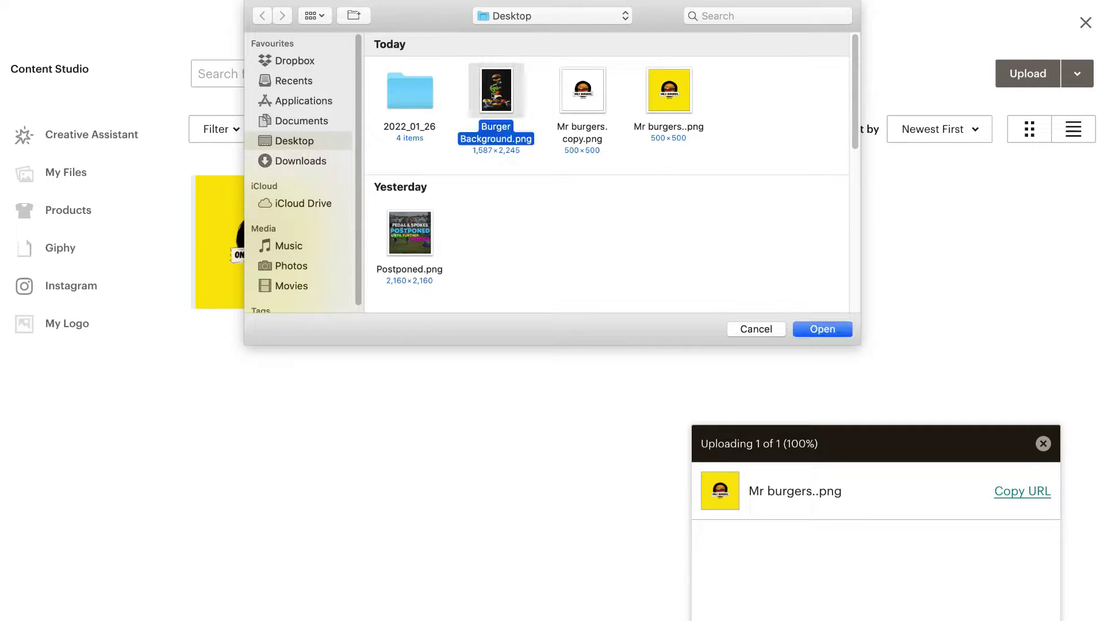
click(805, 323)
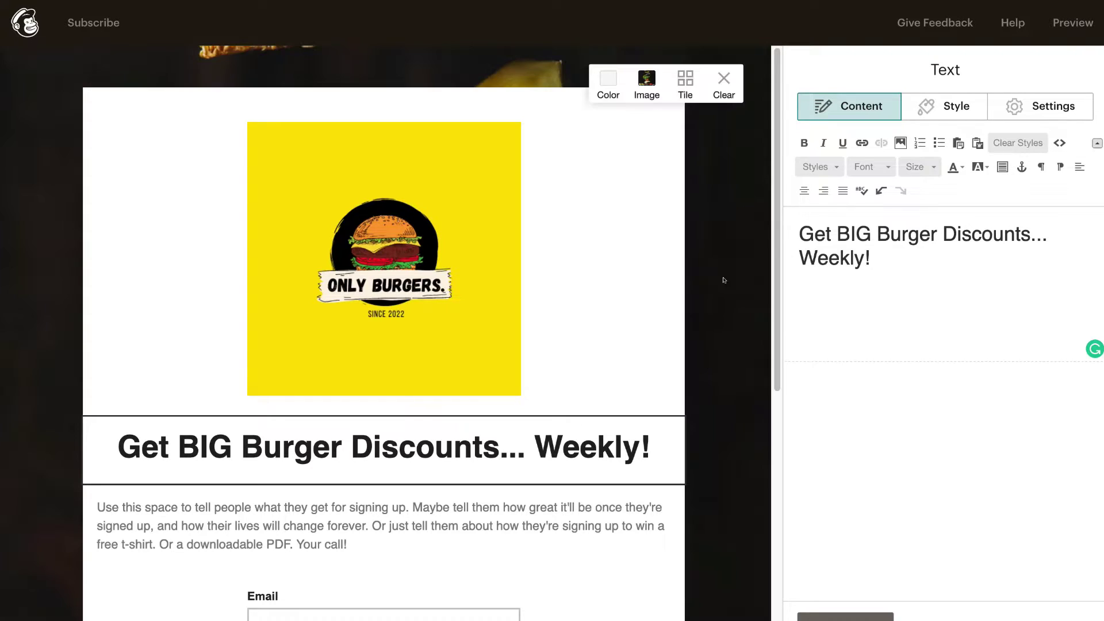
scroll(724, 280, down, 8)
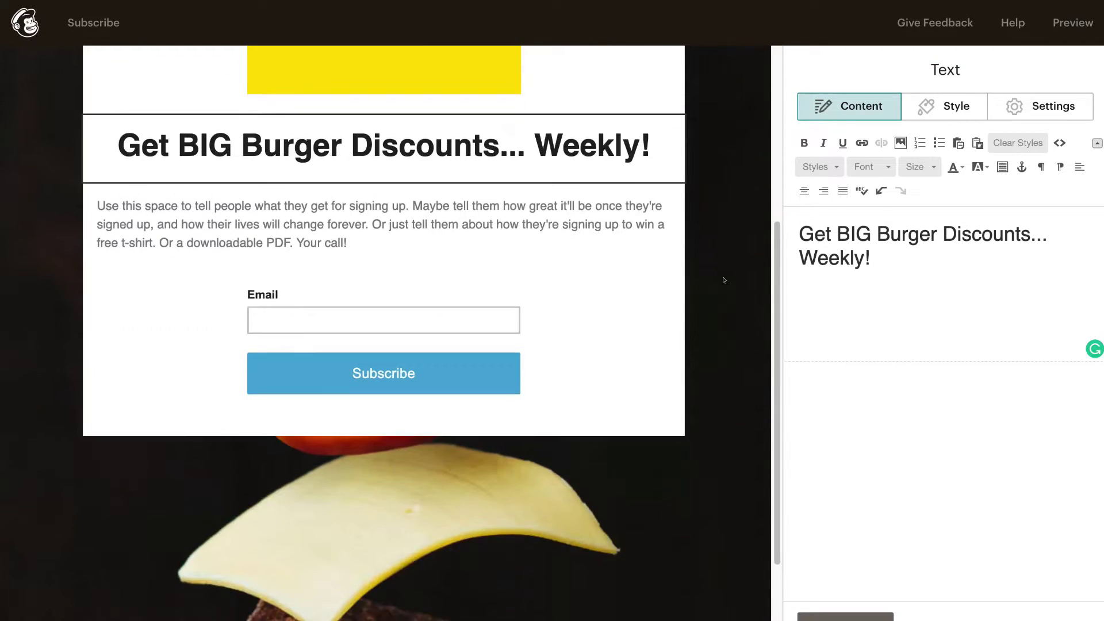
scroll(724, 280, up, 8)
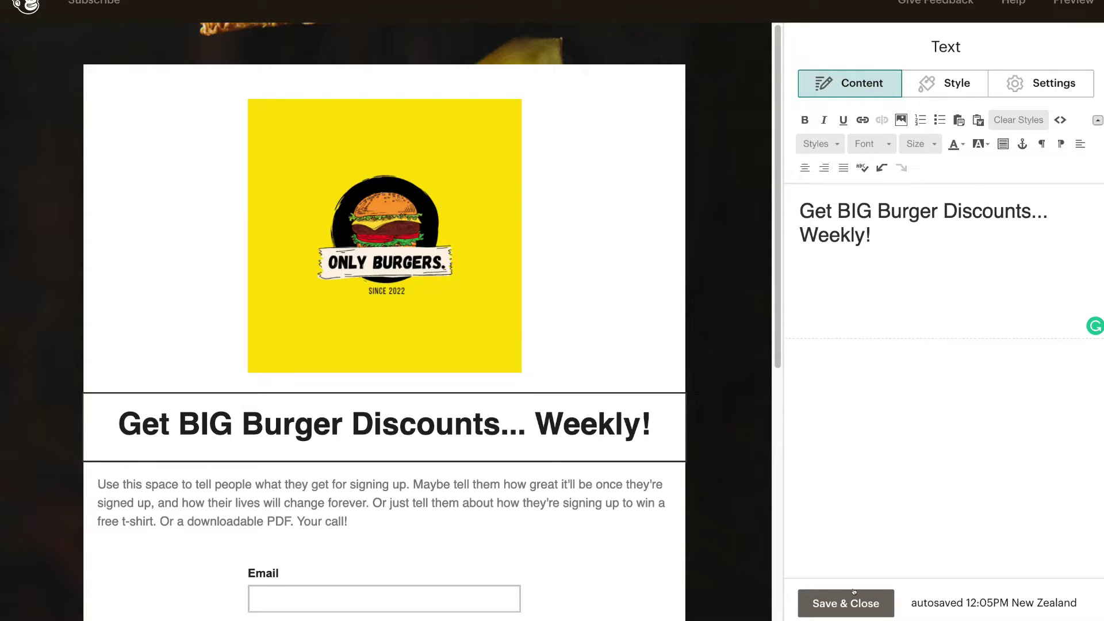
click(839, 603)
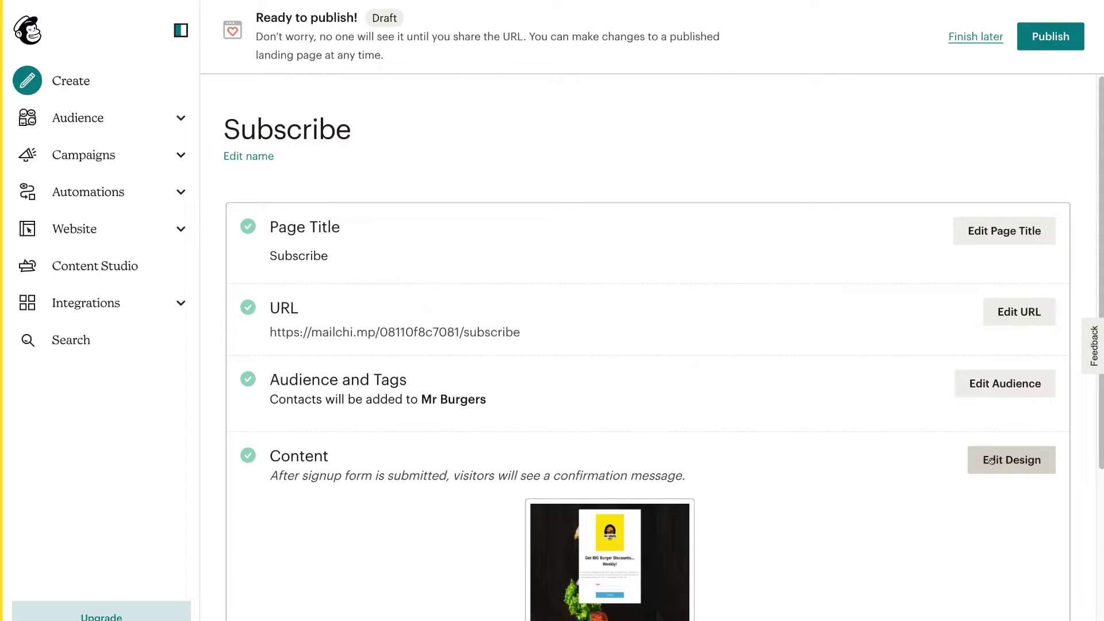
Step: Publish the Subscribe landing page and open its live URL to review the page
click(1052, 38)
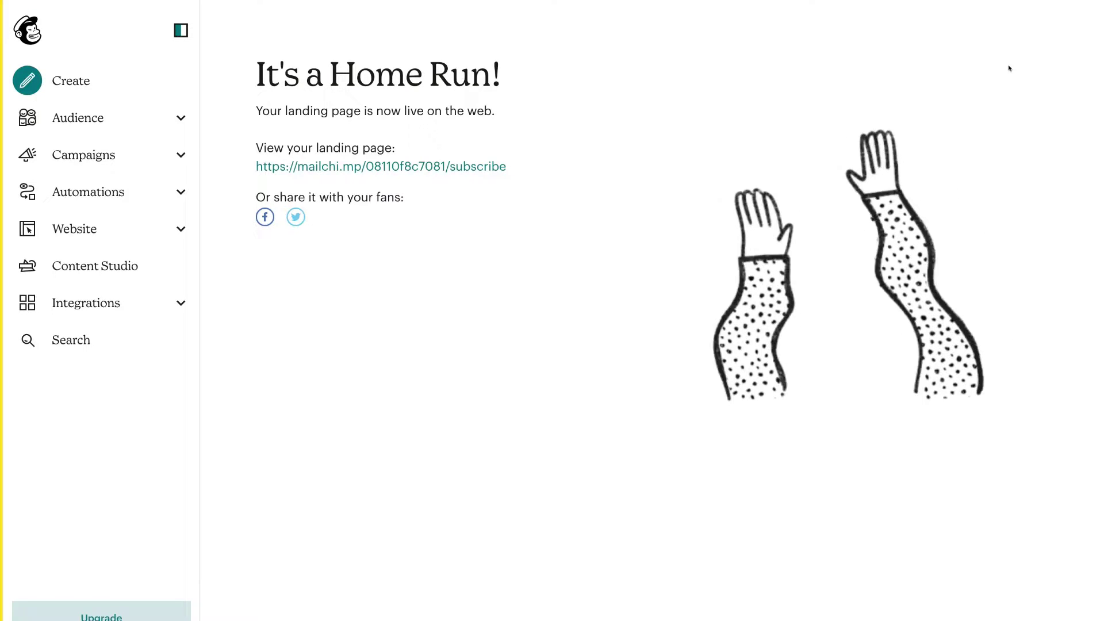
click(372, 166)
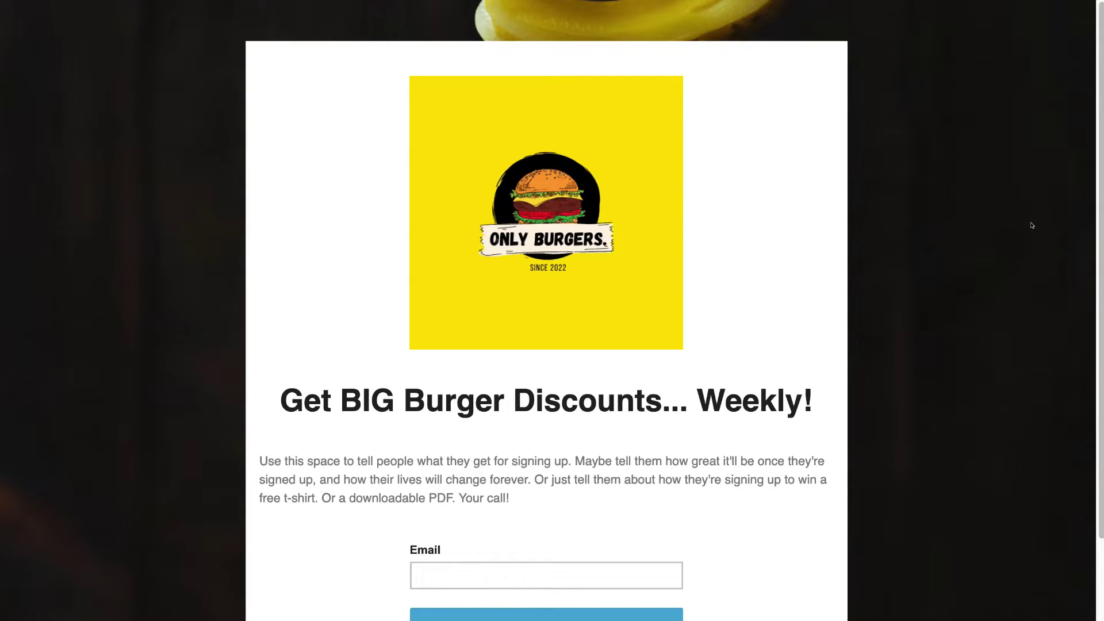
scroll(1032, 226, down, 4)
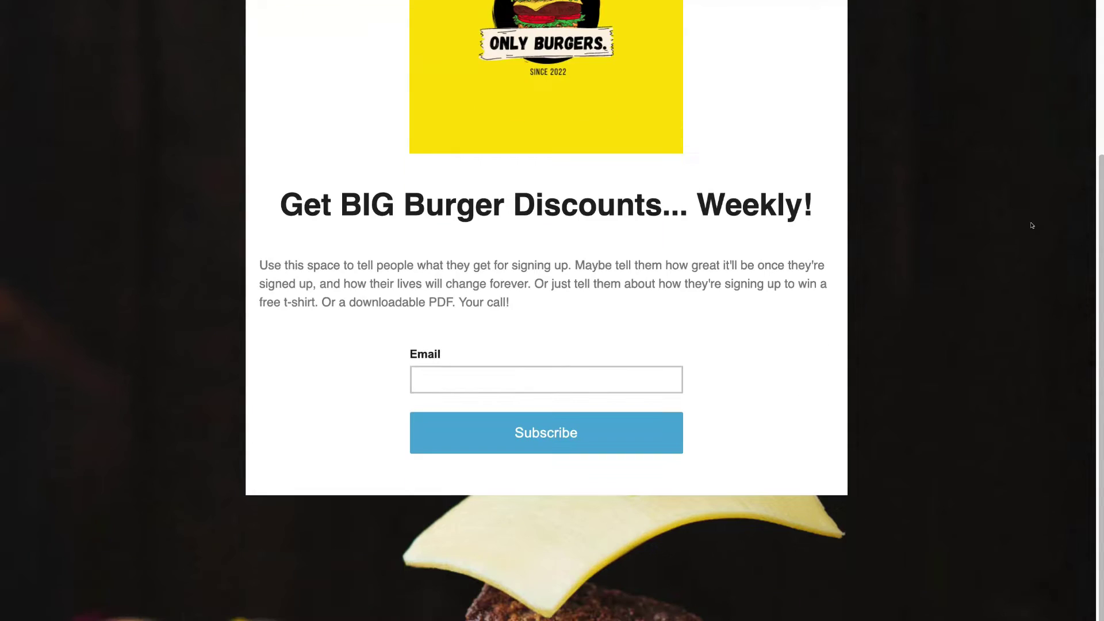
scroll(1033, 226, up, 1)
scroll(1032, 225, up, 2)
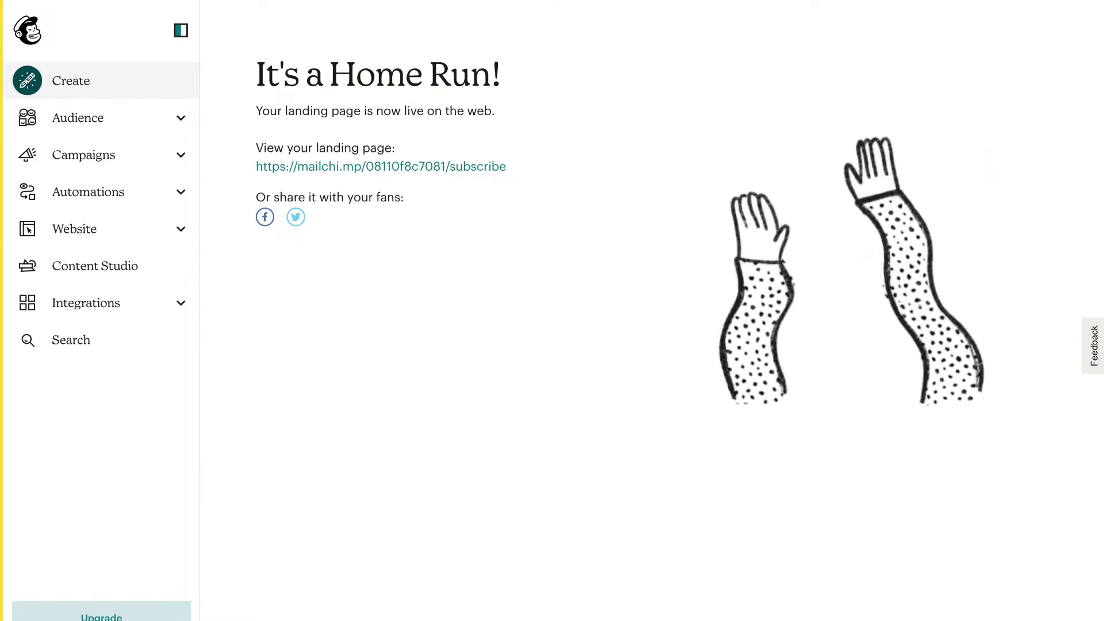
Step: Start a new email template from the Make an Announcement layout
click(27, 80)
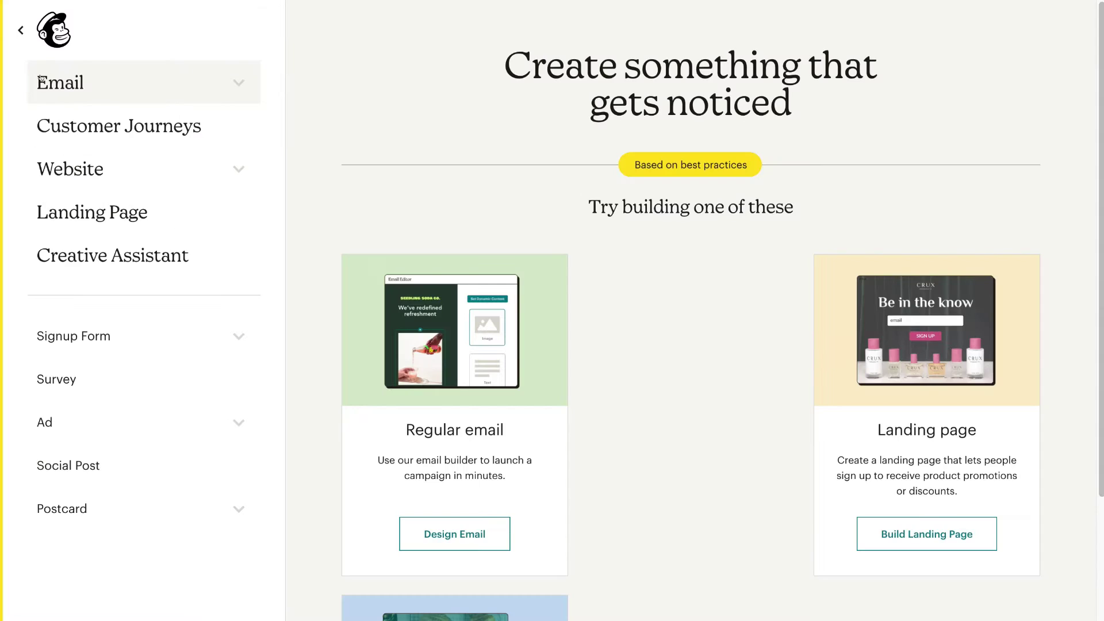
click(102, 80)
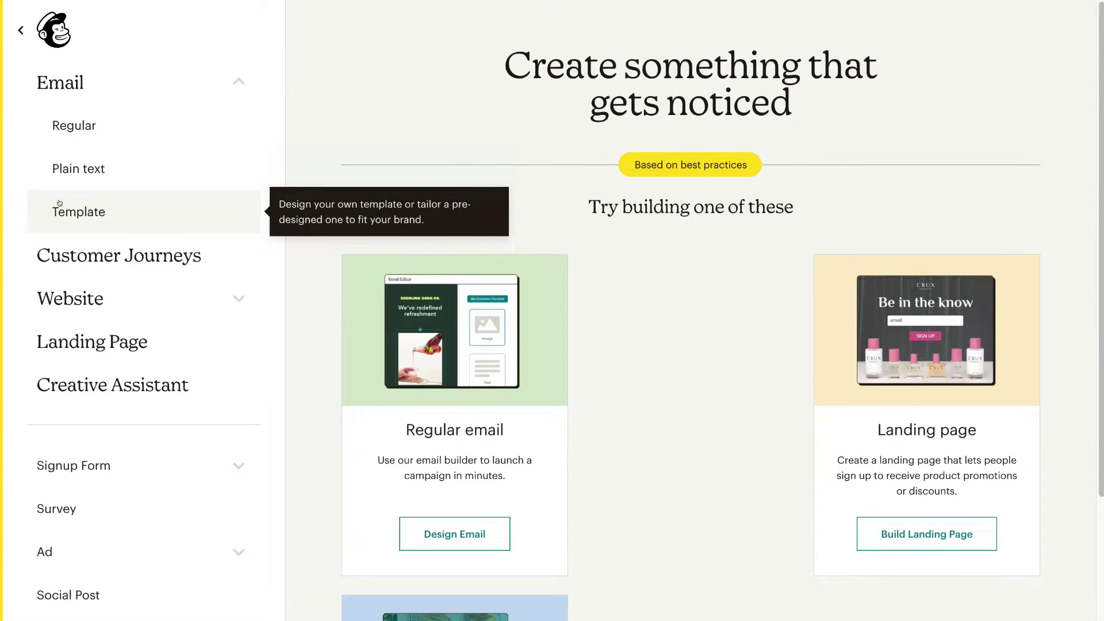
click(118, 214)
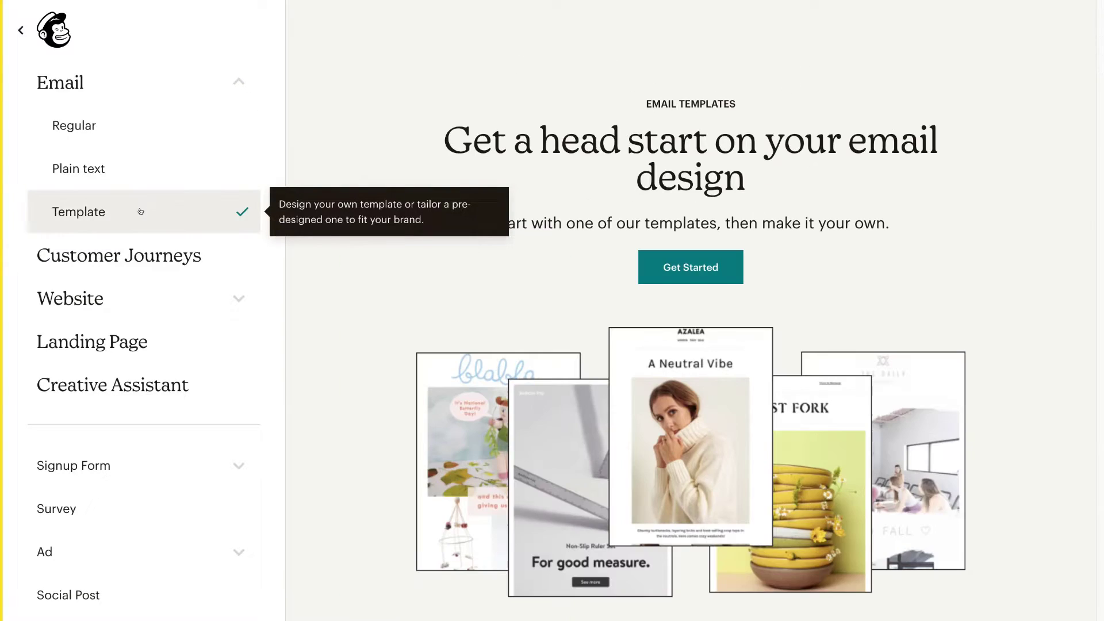
click(700, 273)
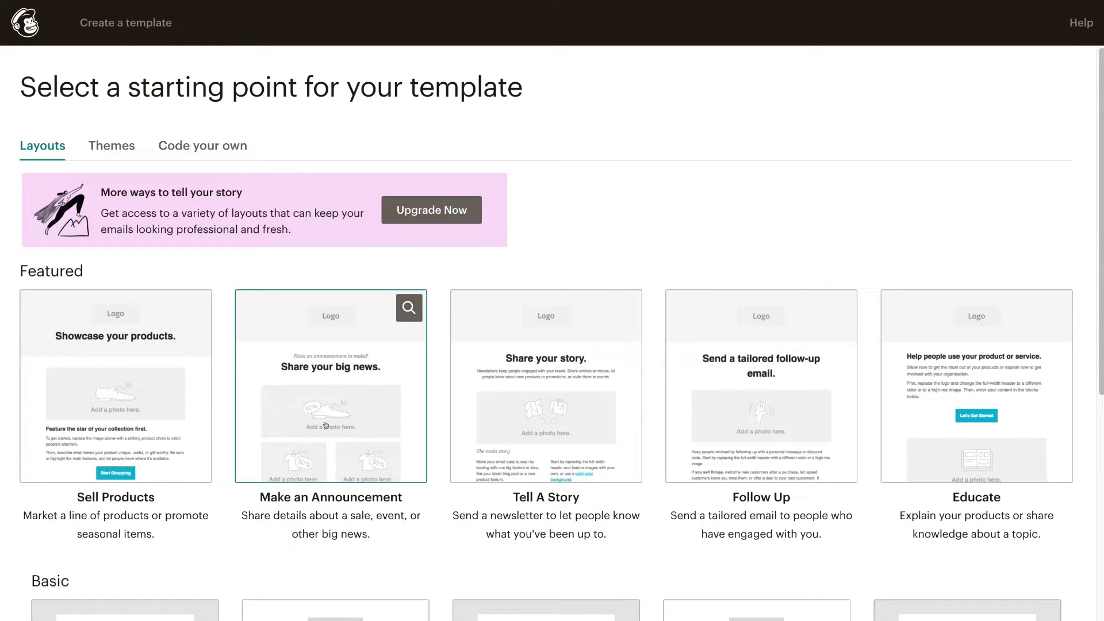
click(348, 396)
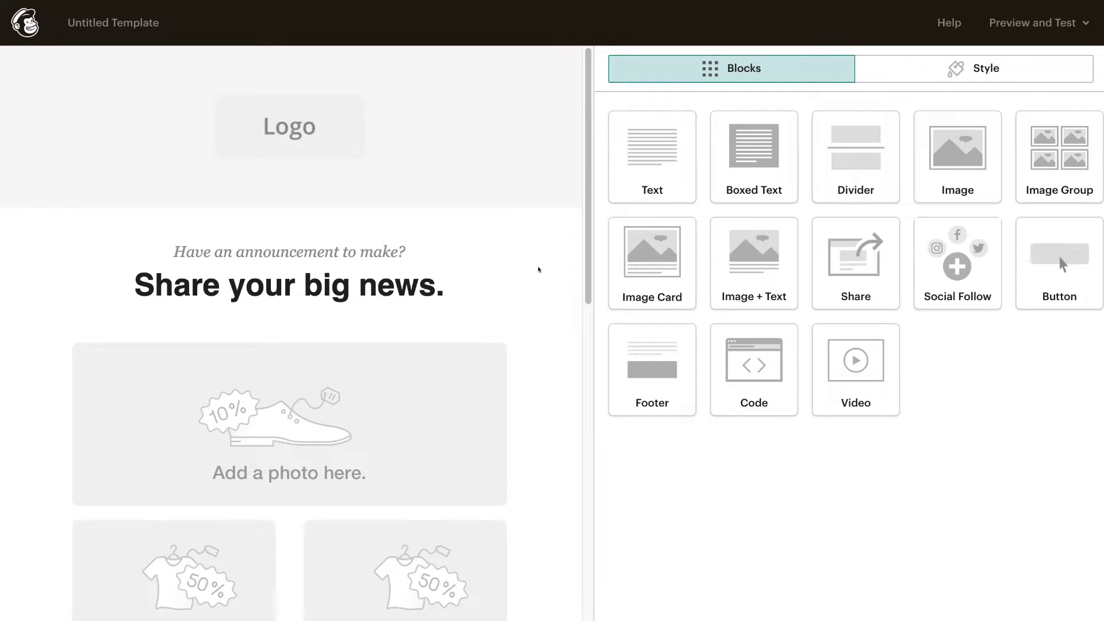
Step: Add an empty image block below the "Share your big news." heading, and delete that block
scroll(539, 270, down, 1)
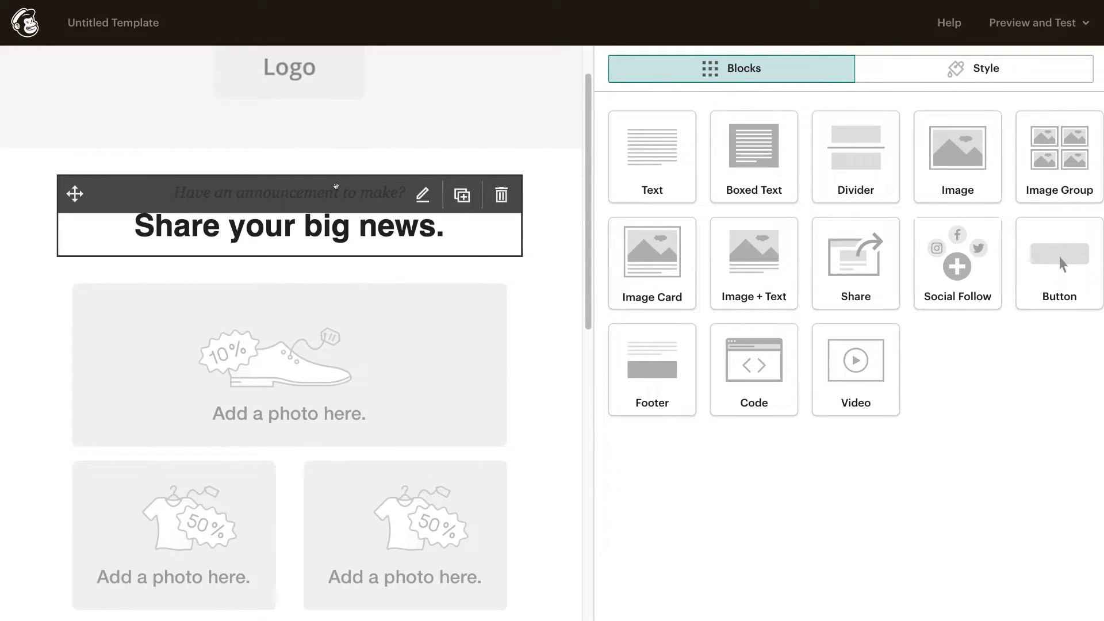
scroll(354, 341, down, 7)
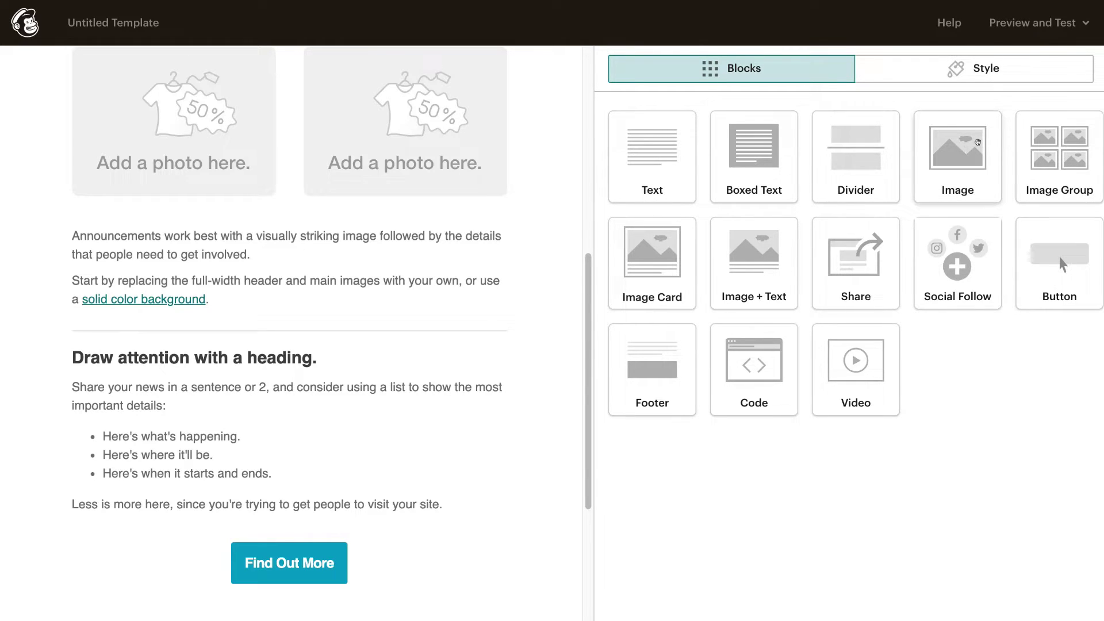
drag(941, 164, 276, 302)
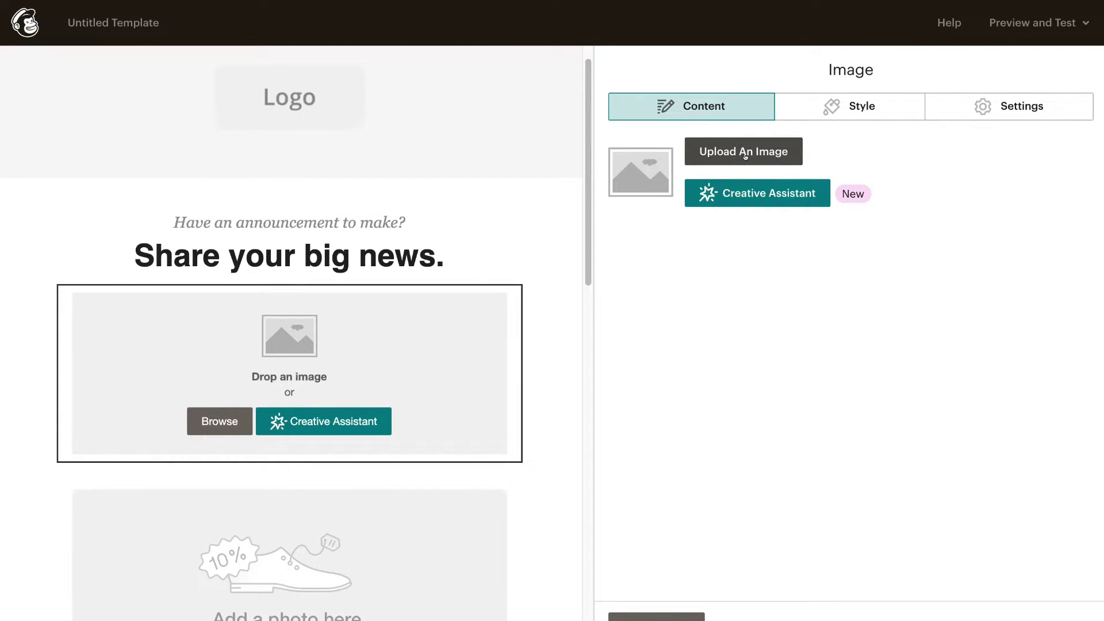
mouse_move(460, 308)
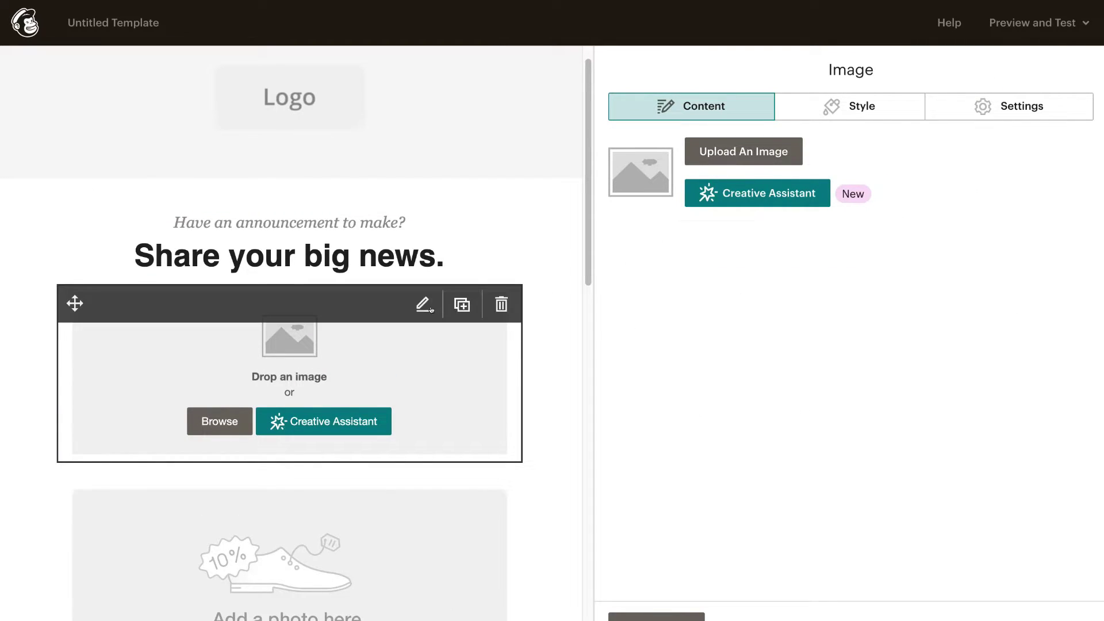
click(500, 306)
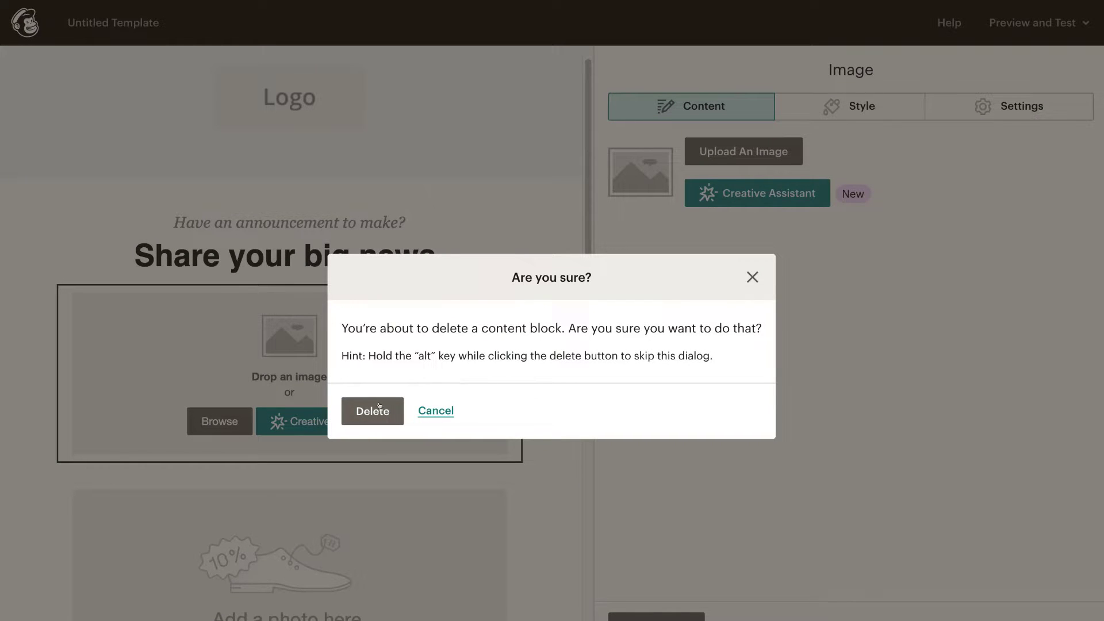
click(374, 410)
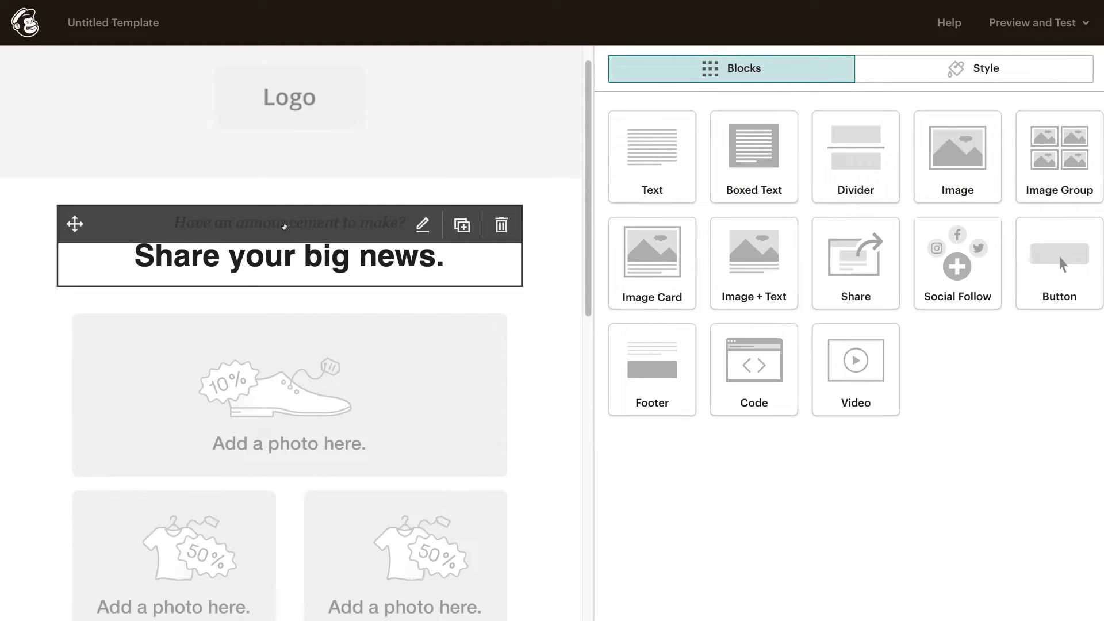
Step: Check the editing options of the logo block and the "Share your big news." text block, and close the block editor
mouse_move(296, 118)
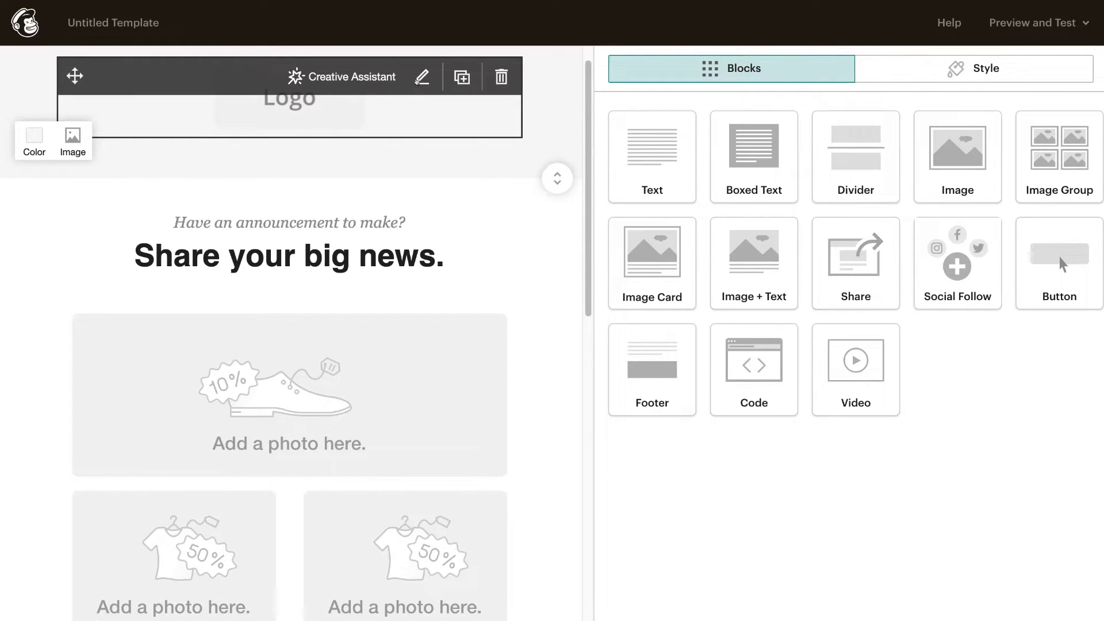
click(420, 76)
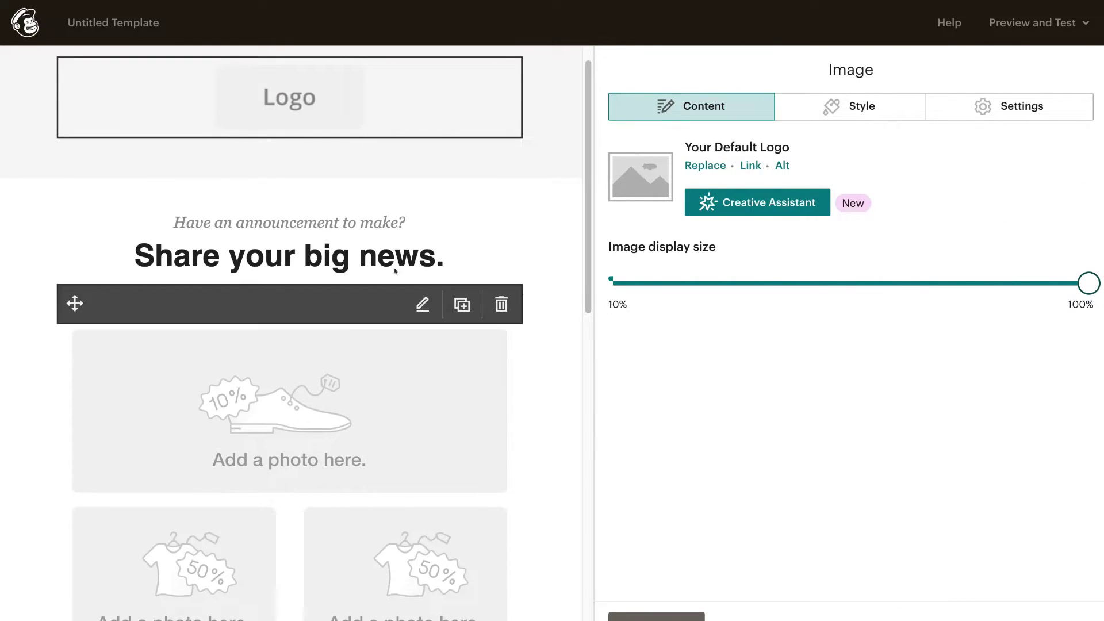
mouse_move(373, 225)
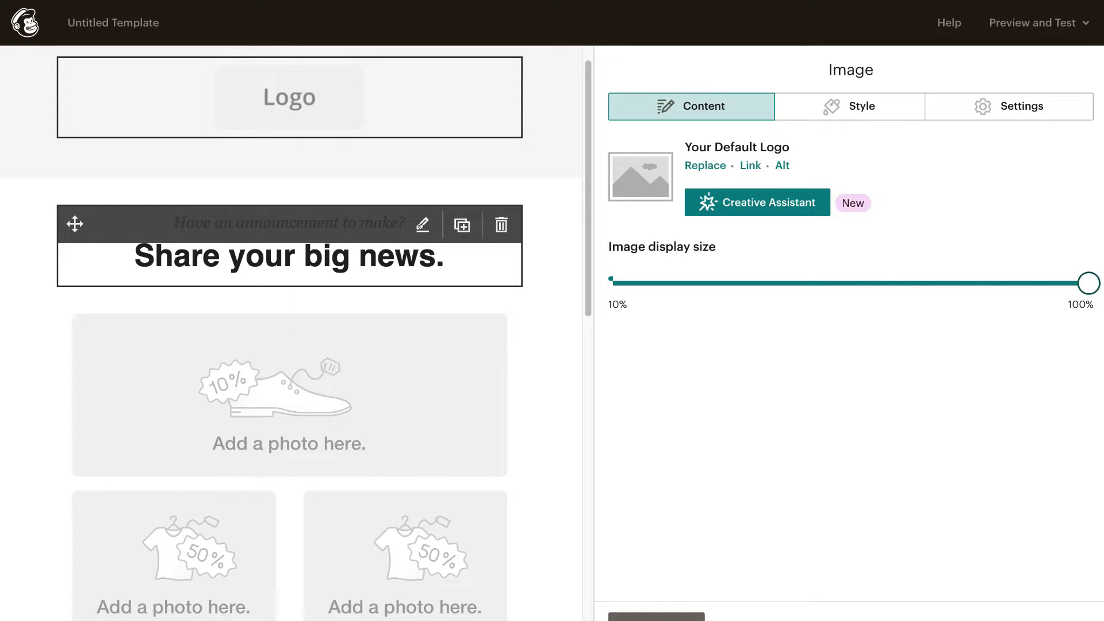
click(423, 224)
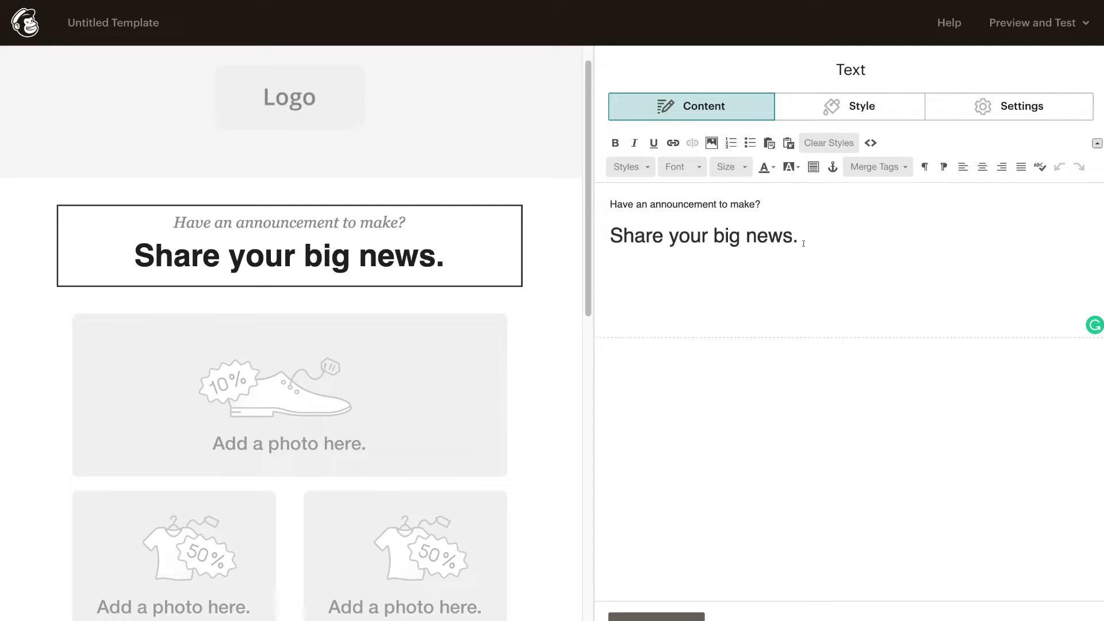
key(ctrl+a)
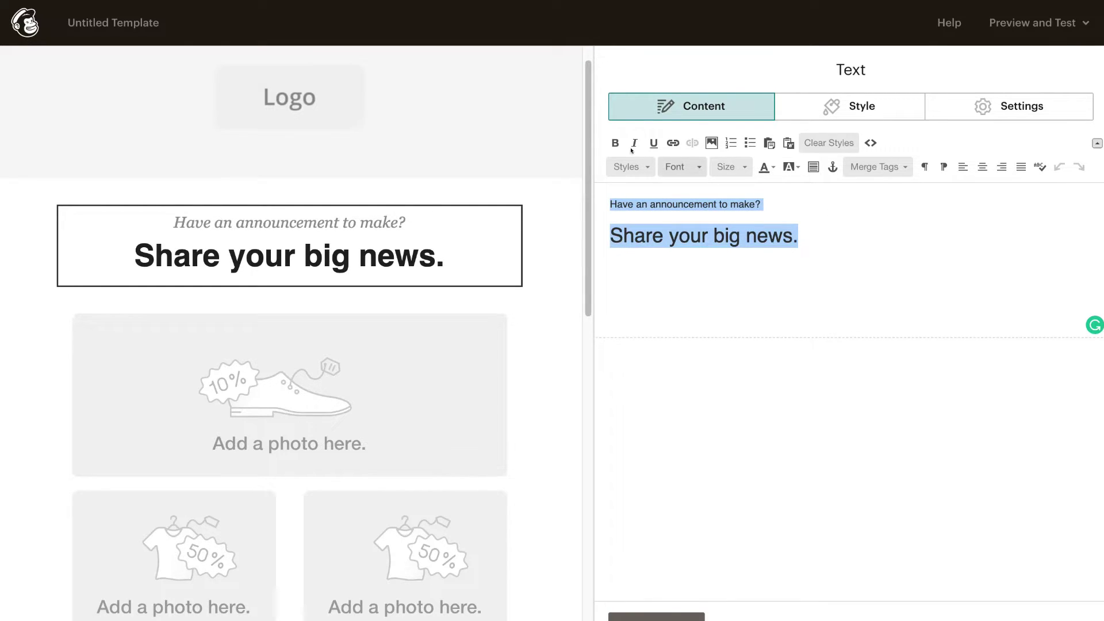
scroll(772, 269, down, 1)
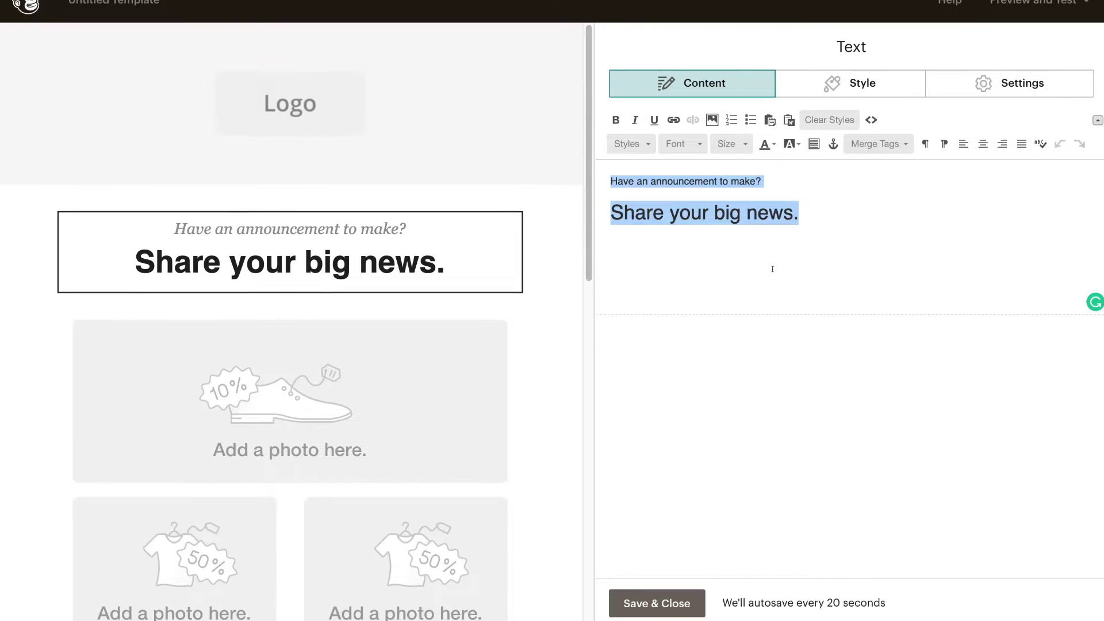
click(646, 601)
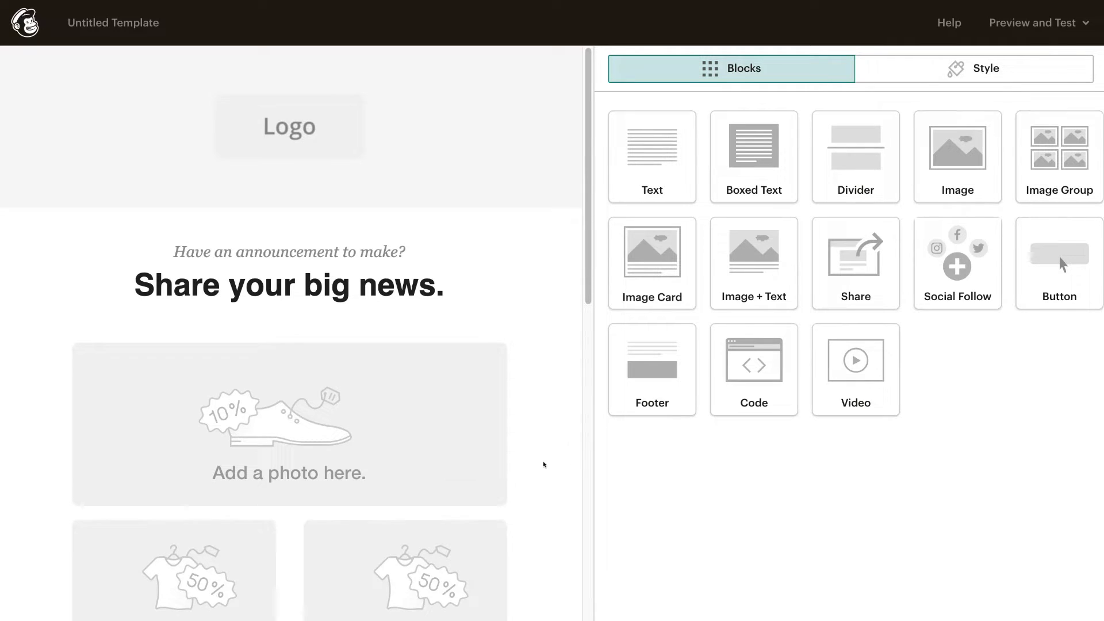
Step: Save the email template under the name "Newsletter" and exit the template editor
scroll(544, 464, down, 2)
scroll(542, 465, down, 5)
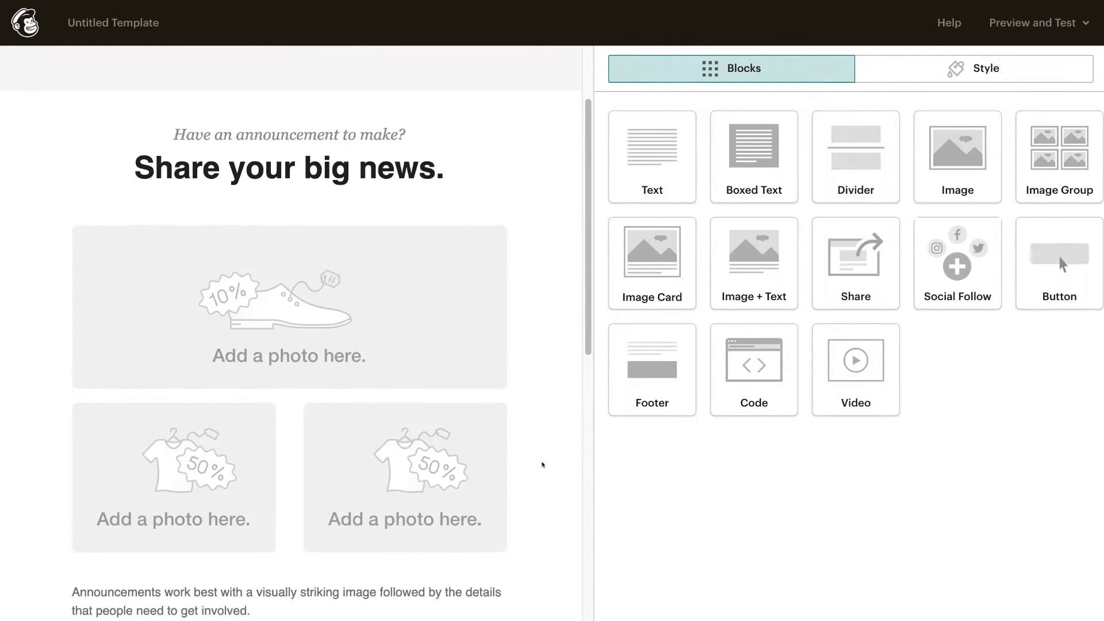
scroll(543, 465, down, 4)
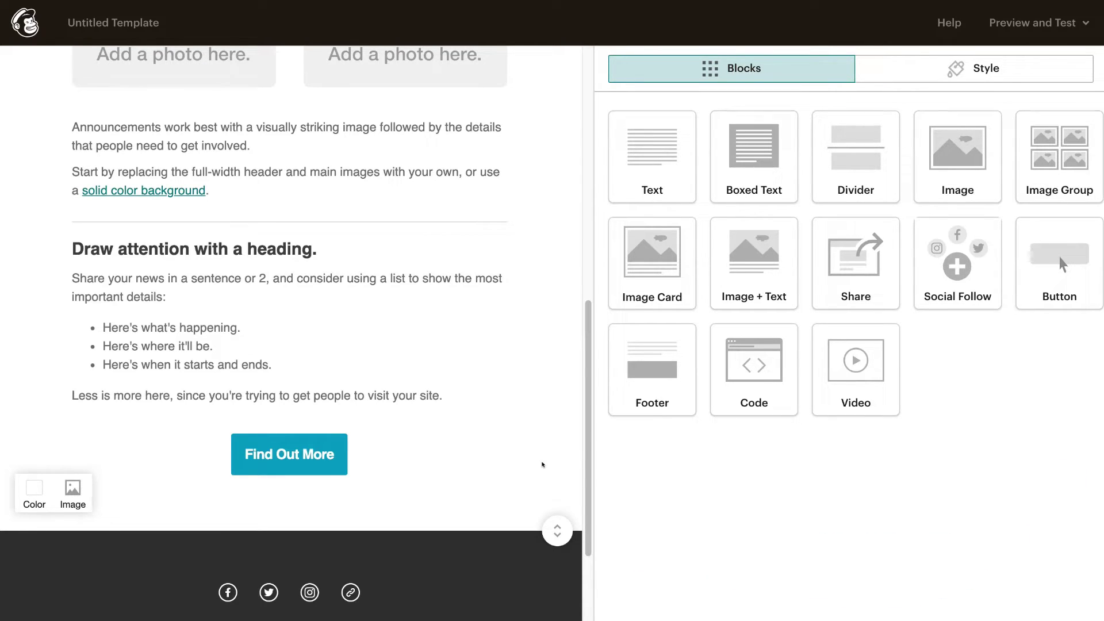
scroll(544, 460, down, 1)
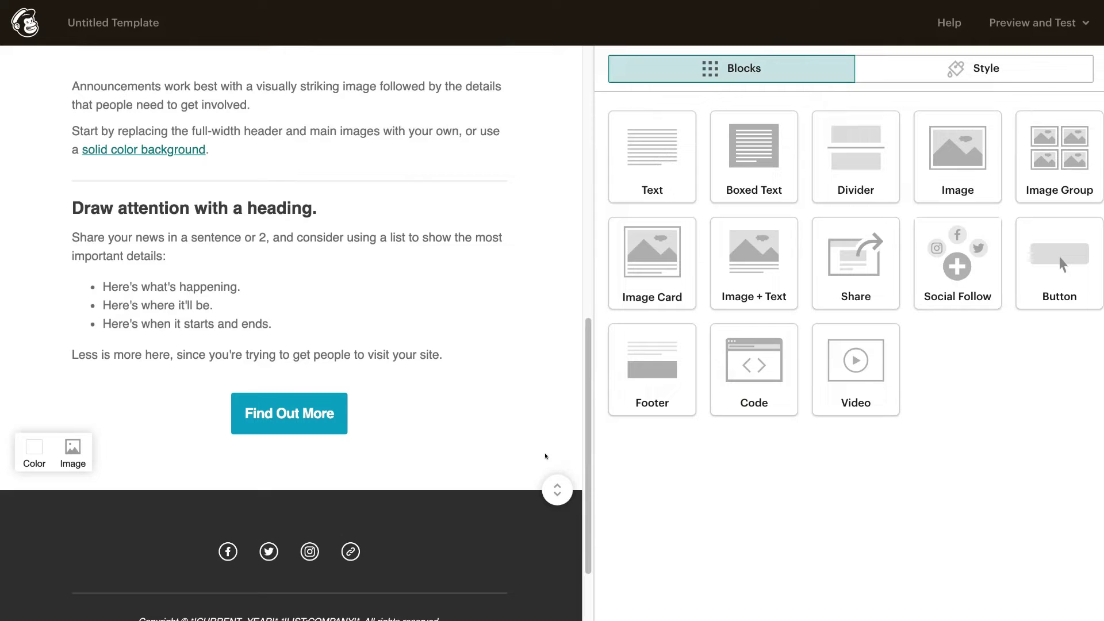
scroll(546, 456, up, 18)
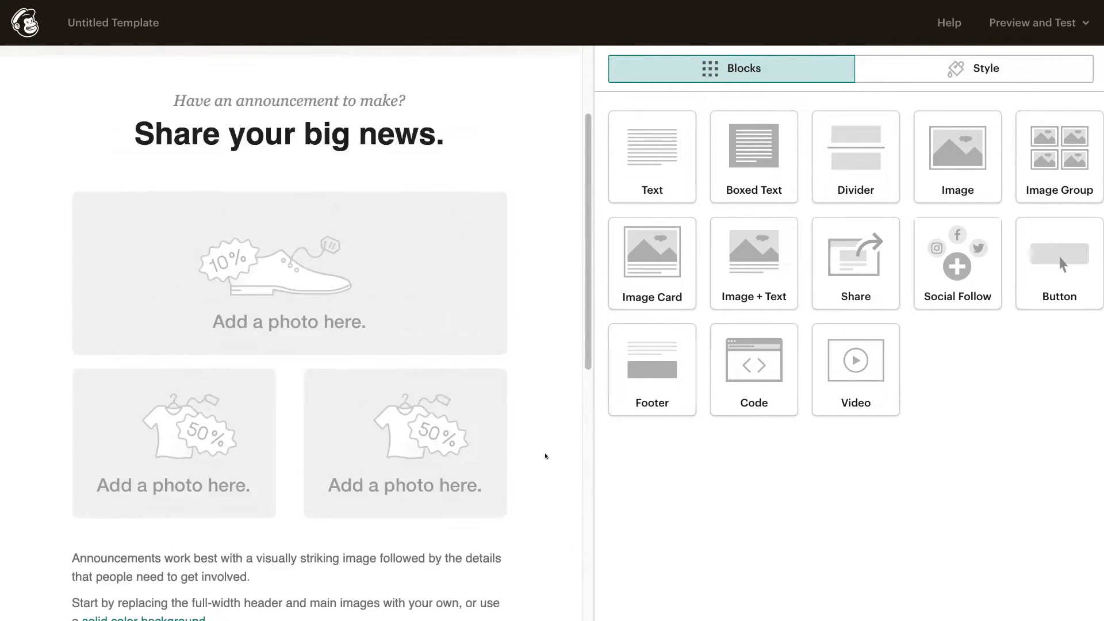
scroll(546, 456, up, 1)
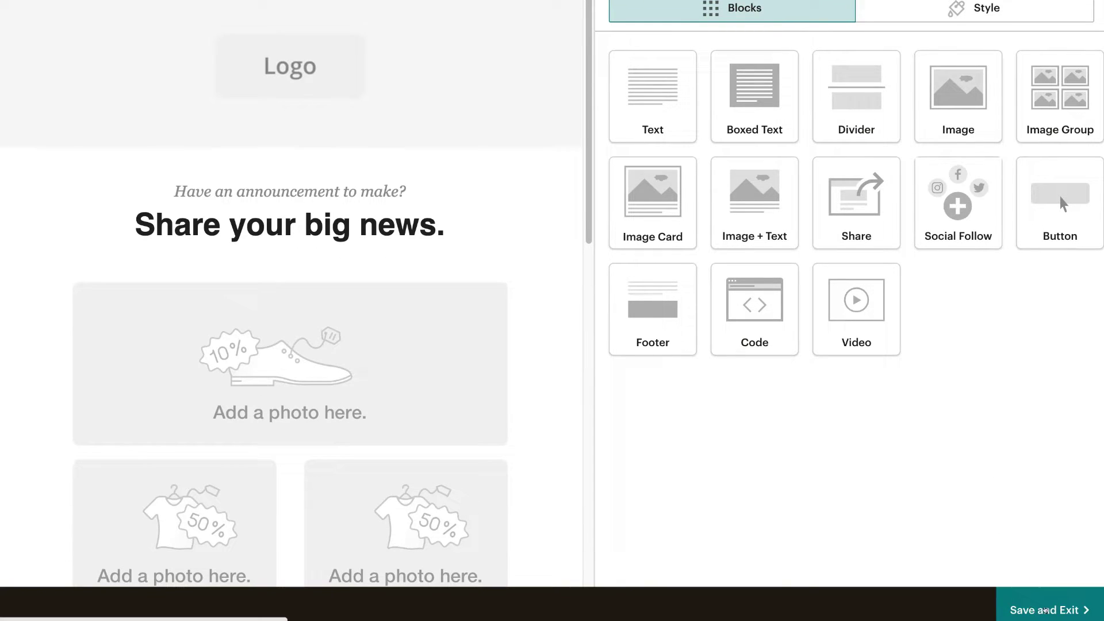
click(1060, 610)
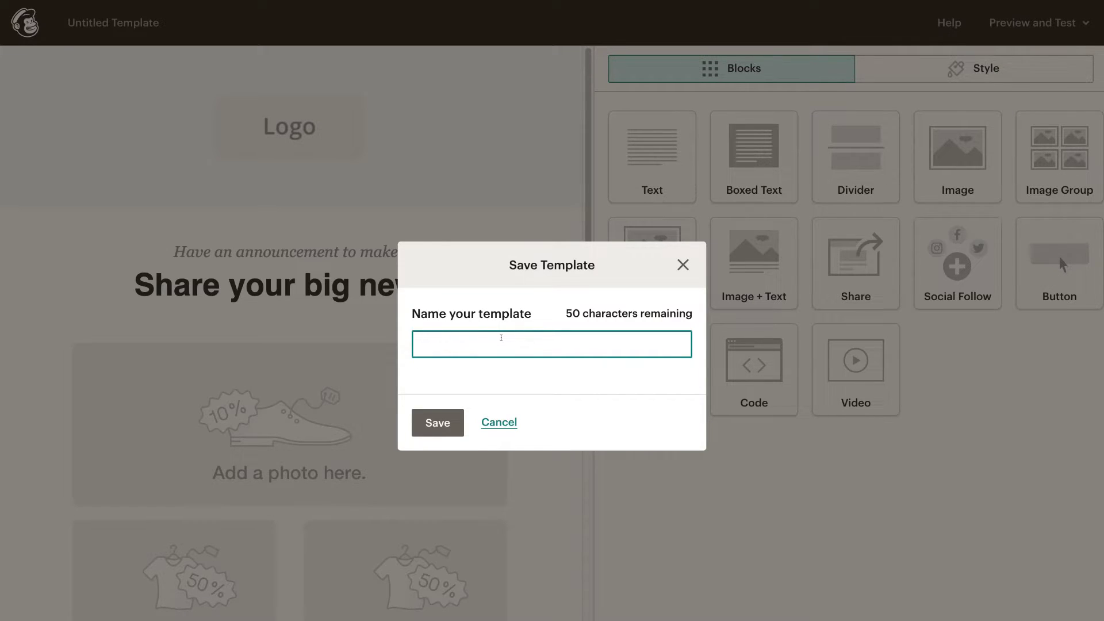
text(Newsletter)
click(440, 423)
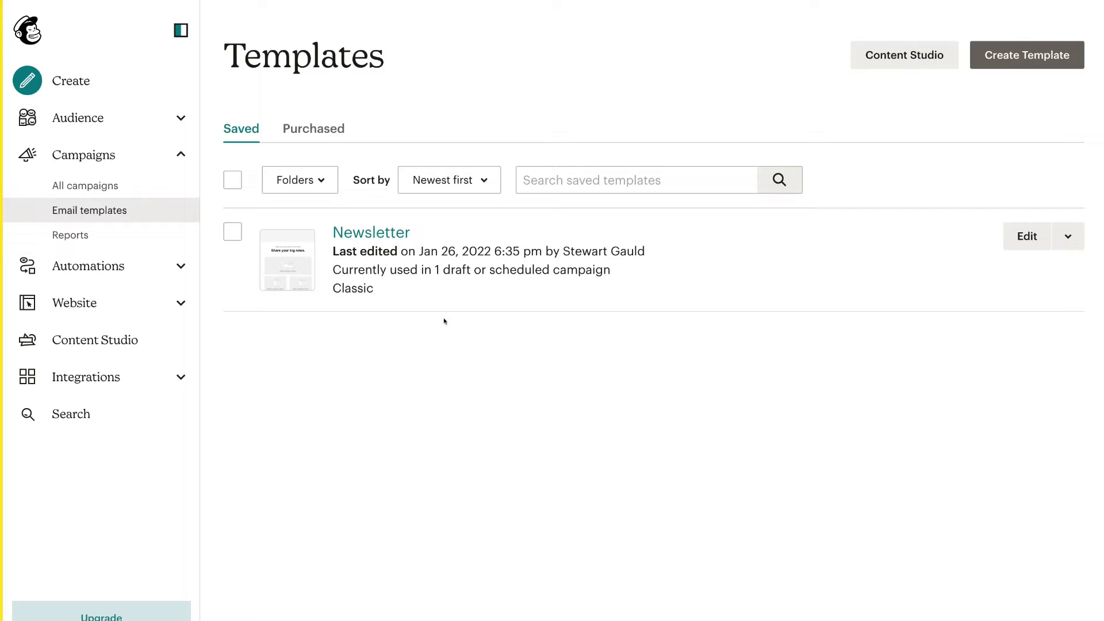
Step: Create the "First Newsletter" campaign from the saved Newsletter template, with subject "Your Monthly DISCOUNTS!" and preview text "The Best Burgers In The BAY!"
click(1068, 235)
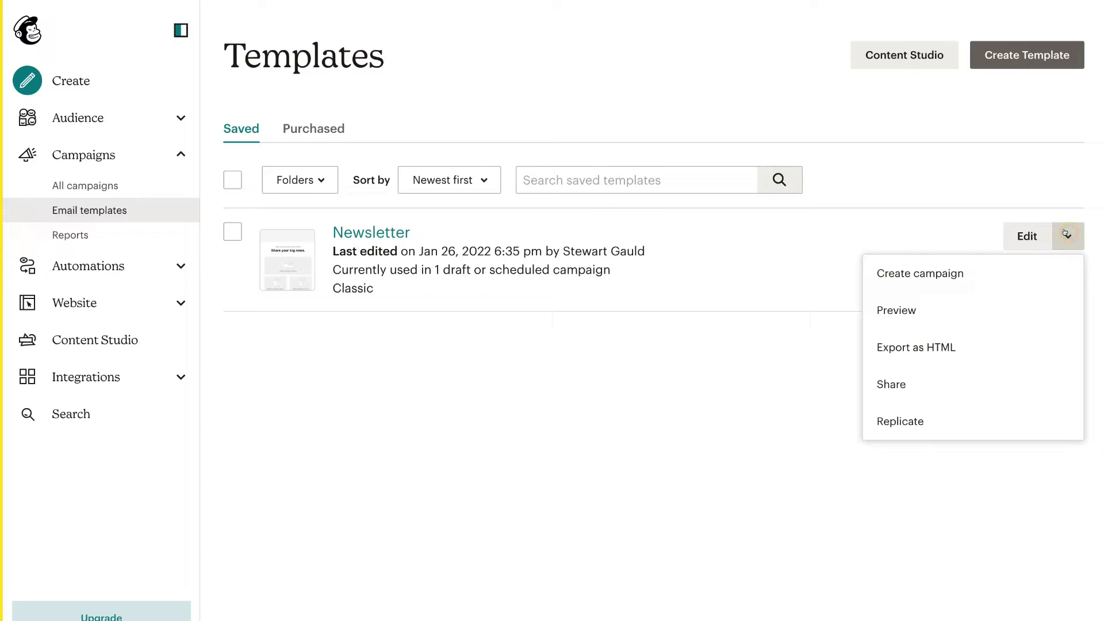
click(1007, 275)
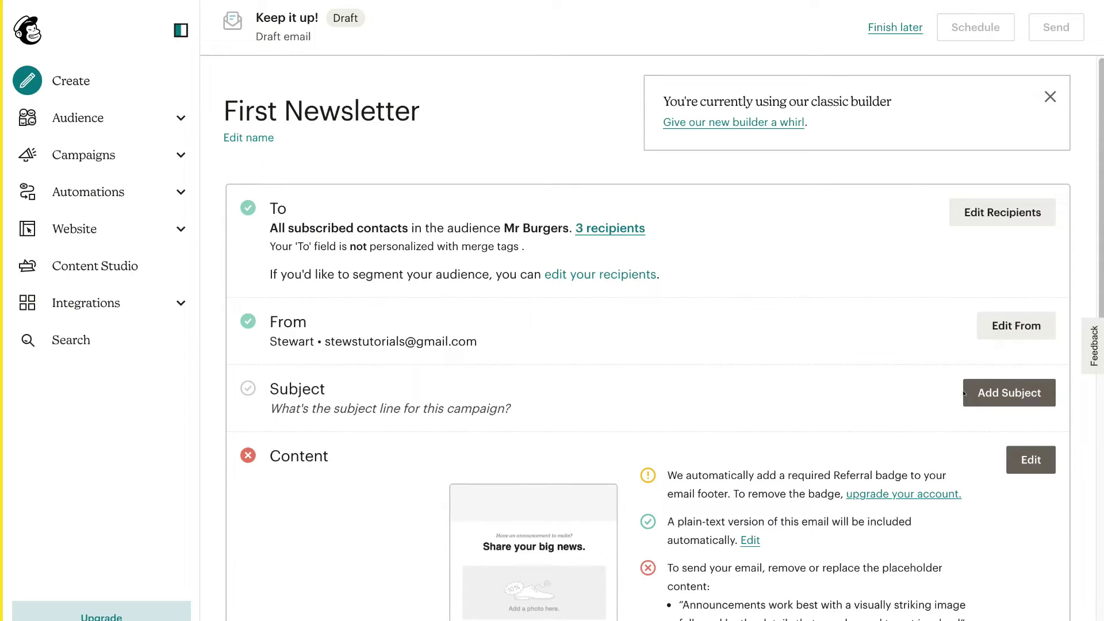
click(984, 393)
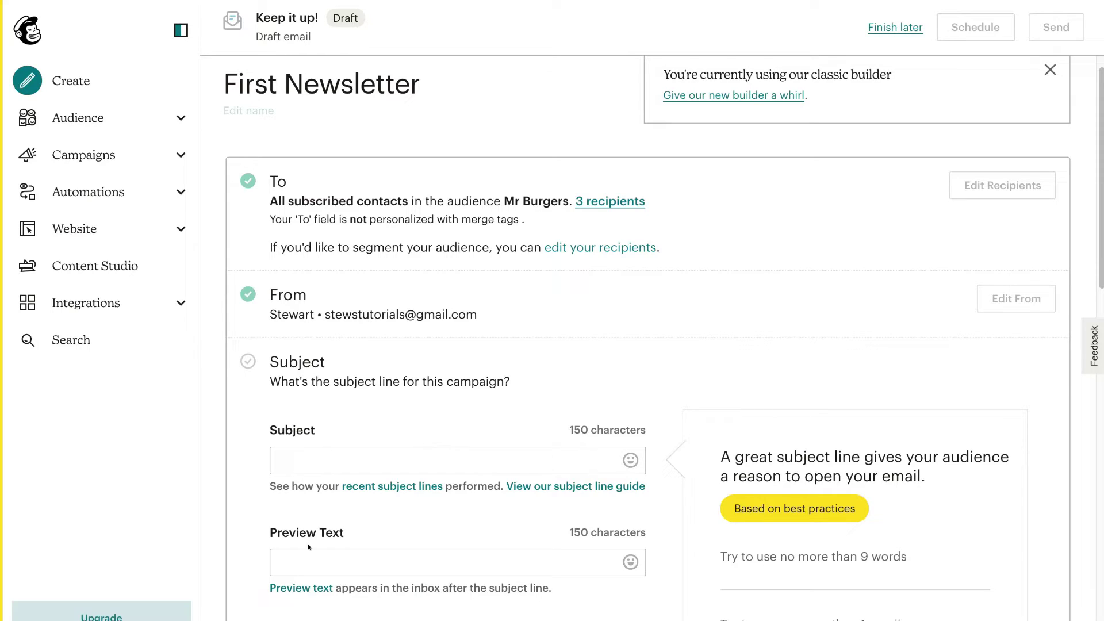
click(298, 462)
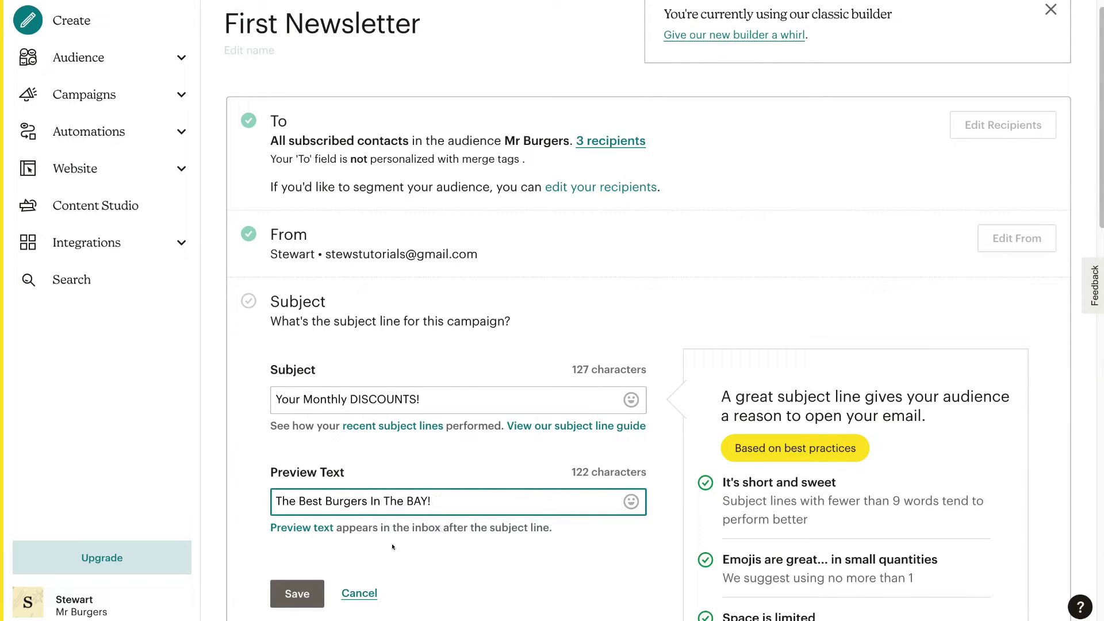
click(292, 593)
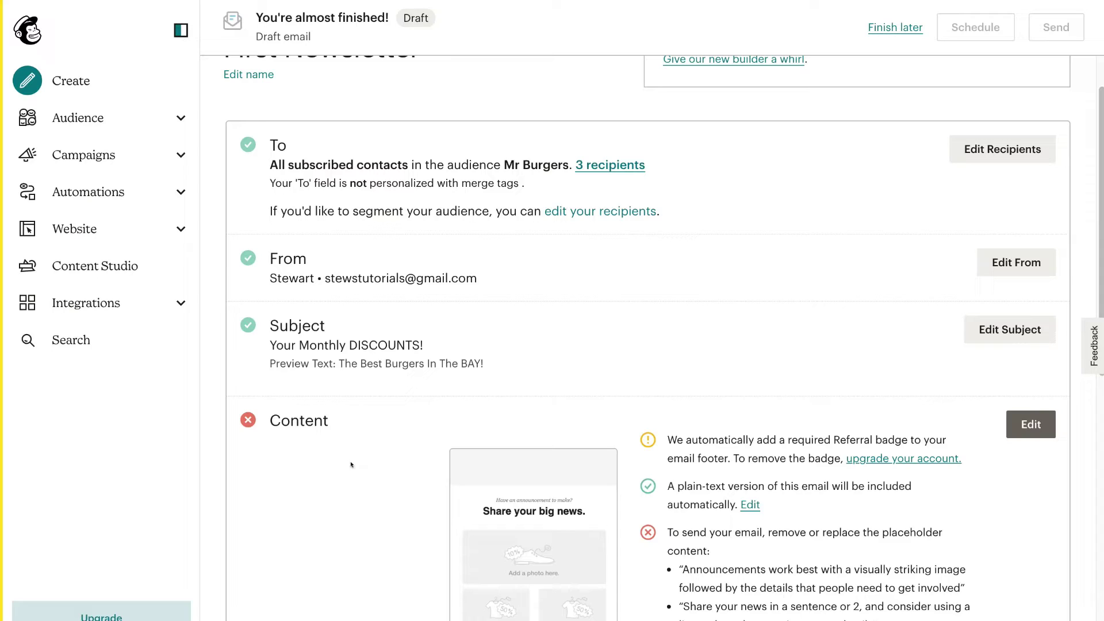
Step: Replace the campaign's placeholder content with the Only Burgers logo and heading "BIG. BURGER. DISCOUNTS.", and send the campaign to the Mr Burgers audience immediately
click(1025, 426)
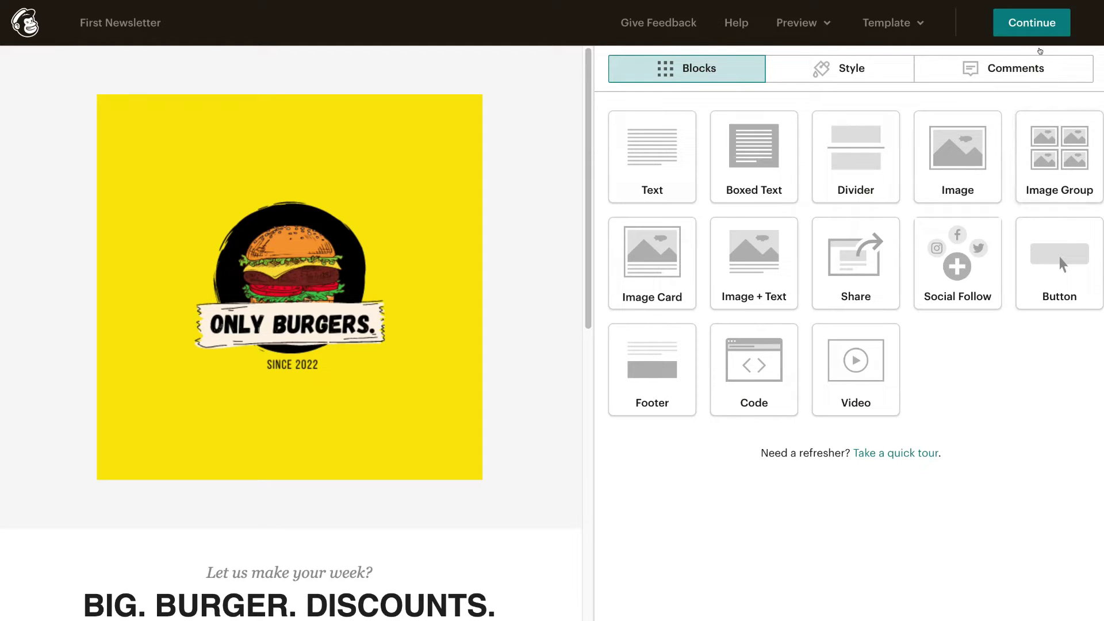
click(1021, 26)
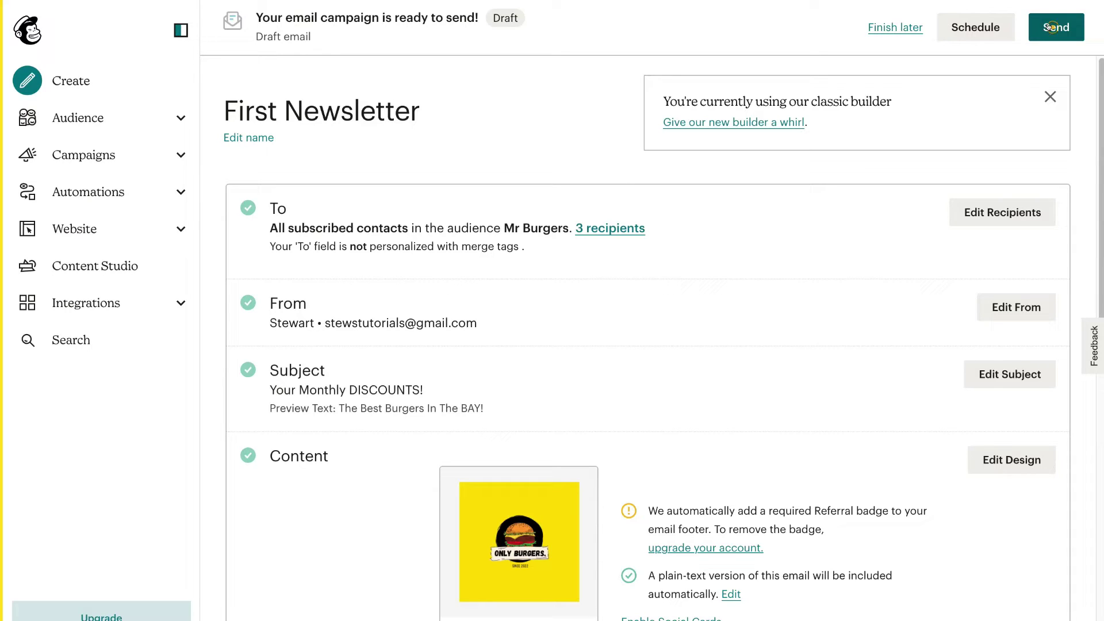
click(1051, 27)
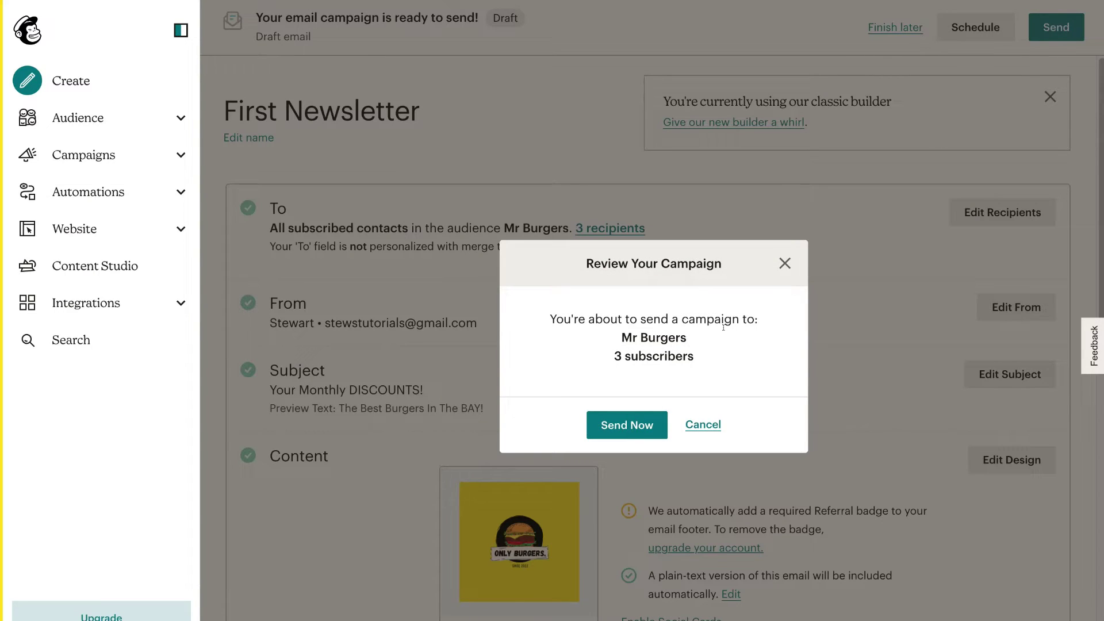
click(614, 425)
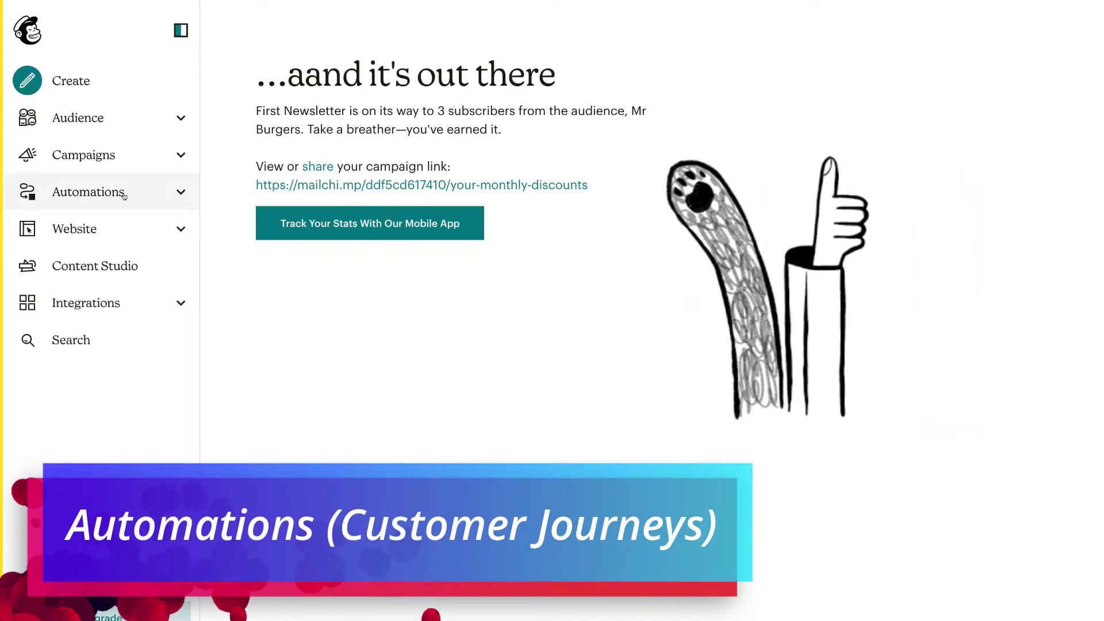
Step: Build a customer journey for the Mr Burgers audience from the pre-built "Welcome new contacts" journey
click(124, 194)
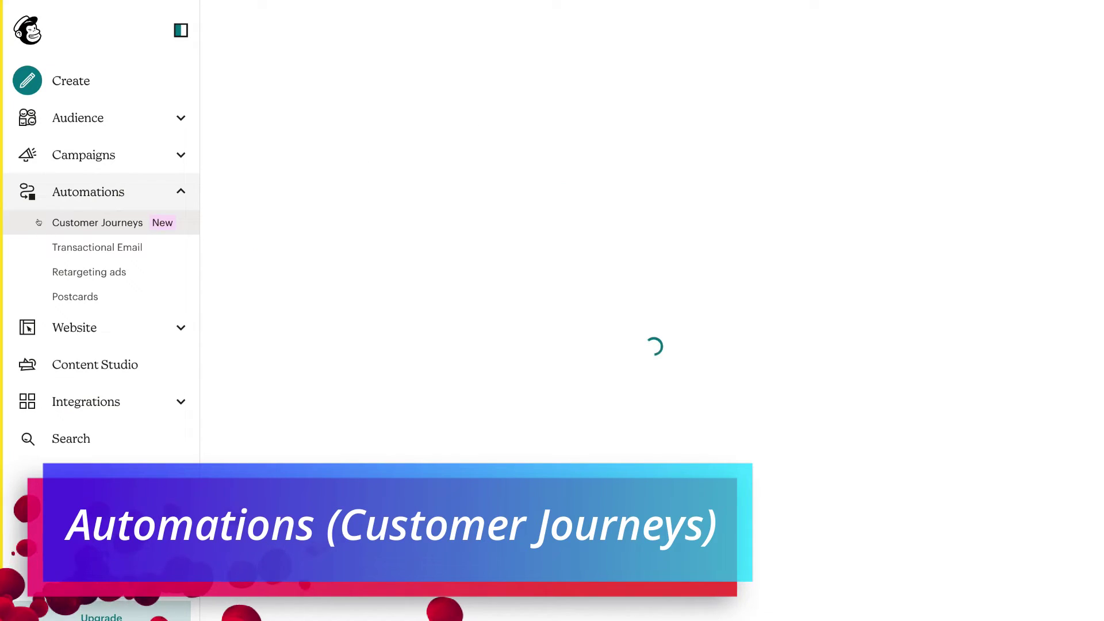
click(56, 222)
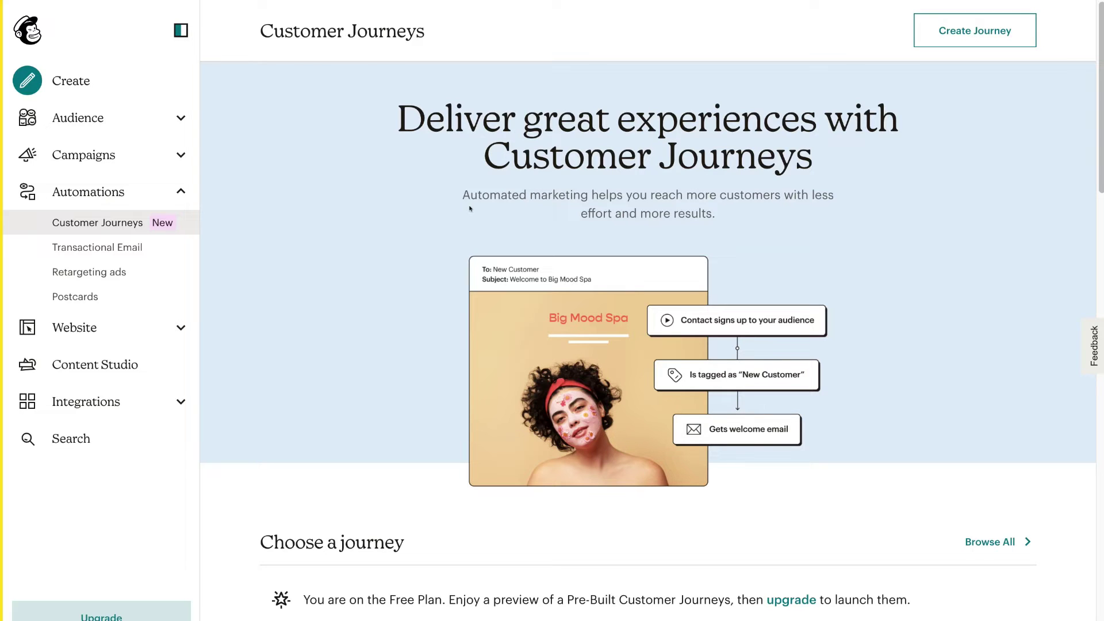
scroll(874, 360, down, 6)
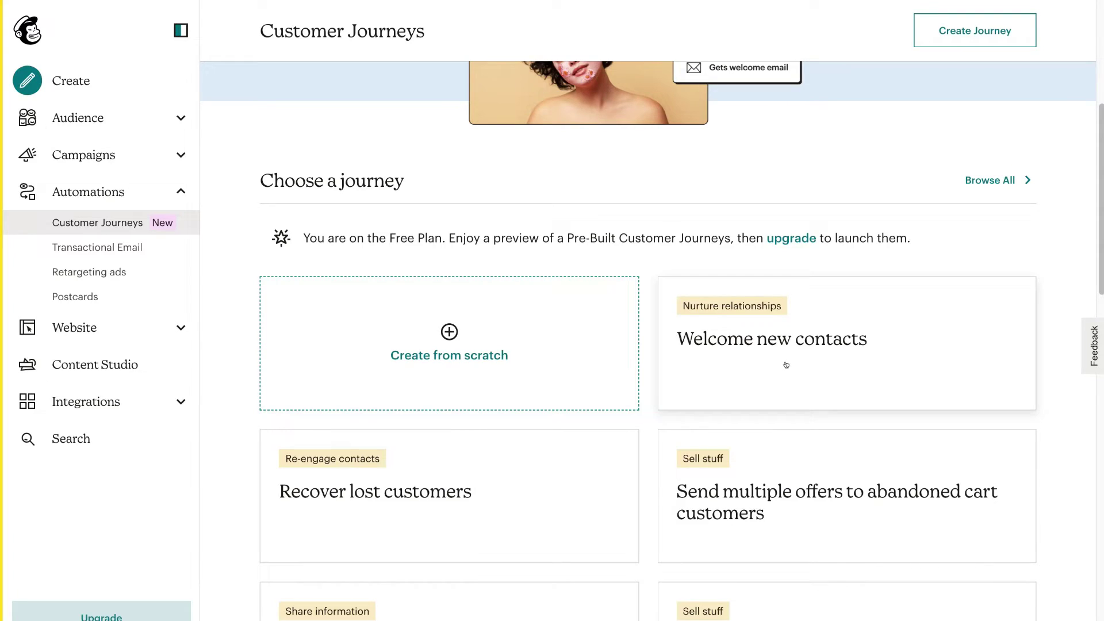
click(787, 365)
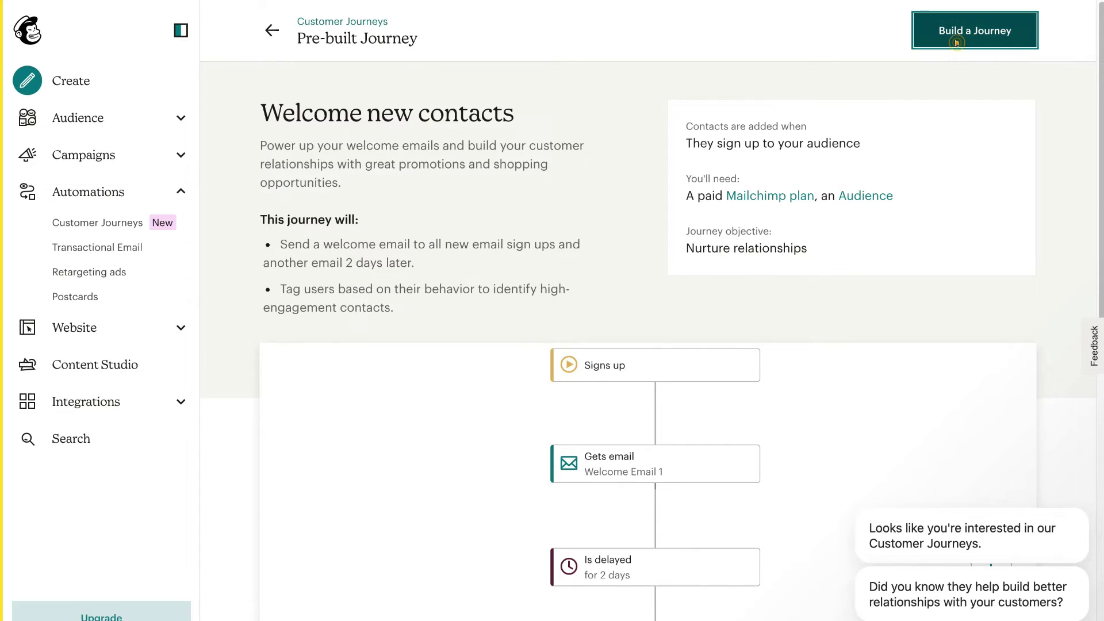
click(964, 16)
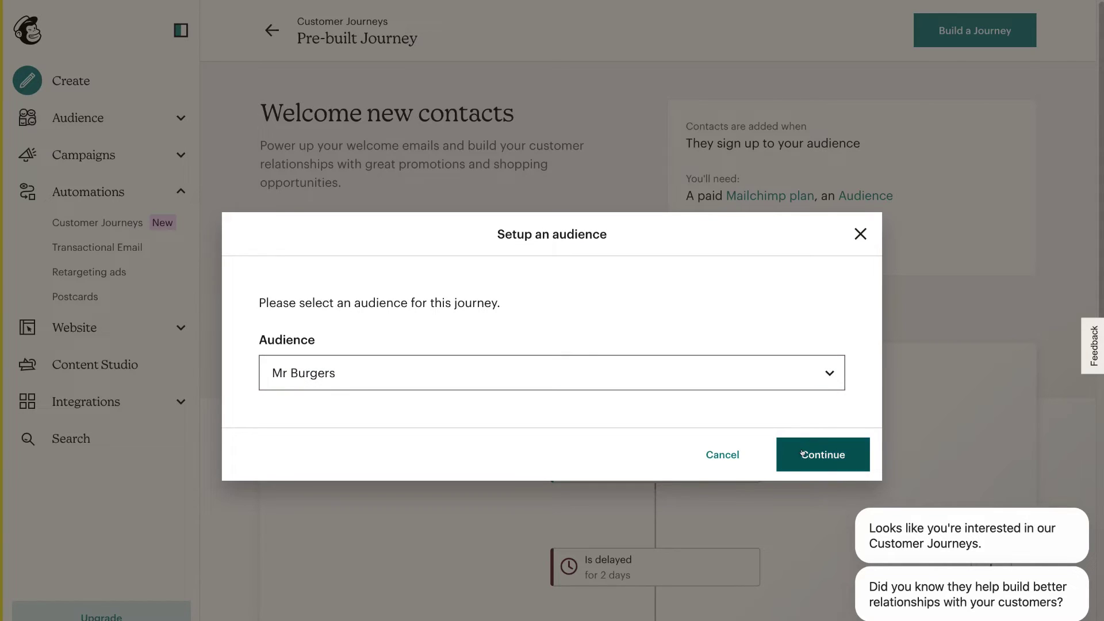
click(842, 453)
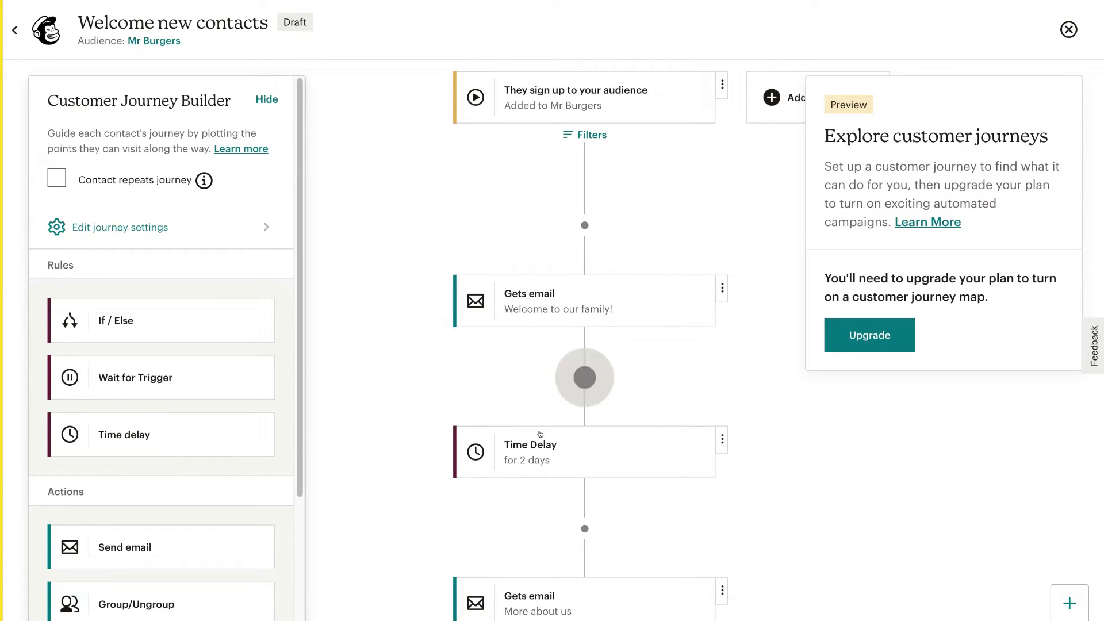
Step: Examine the welcome journey map from the "Welcome to our family!" email through the time delays to the Yes/No branches
scroll(685, 441, down, 1)
scroll(686, 441, down, 2)
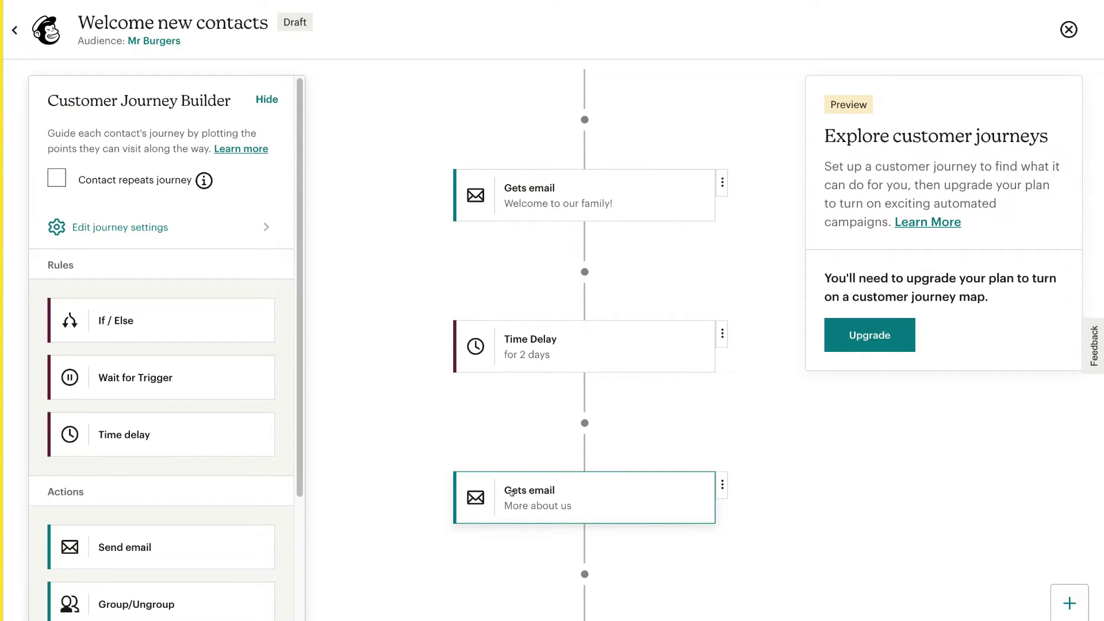
scroll(673, 483, down, 2)
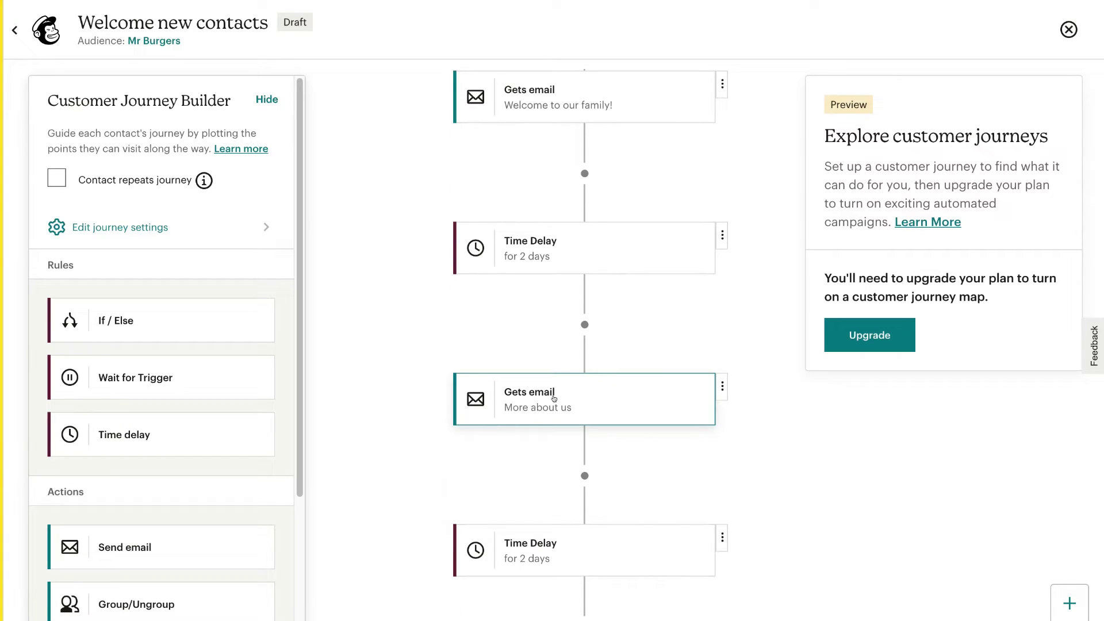
scroll(664, 398, down, 1)
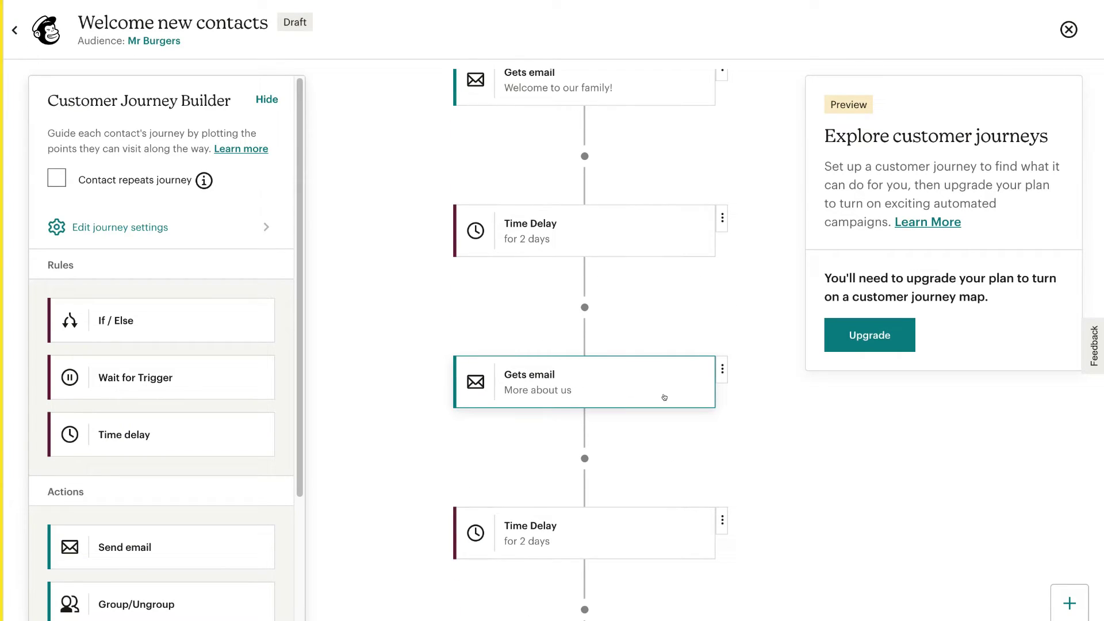
scroll(664, 397, down, 2)
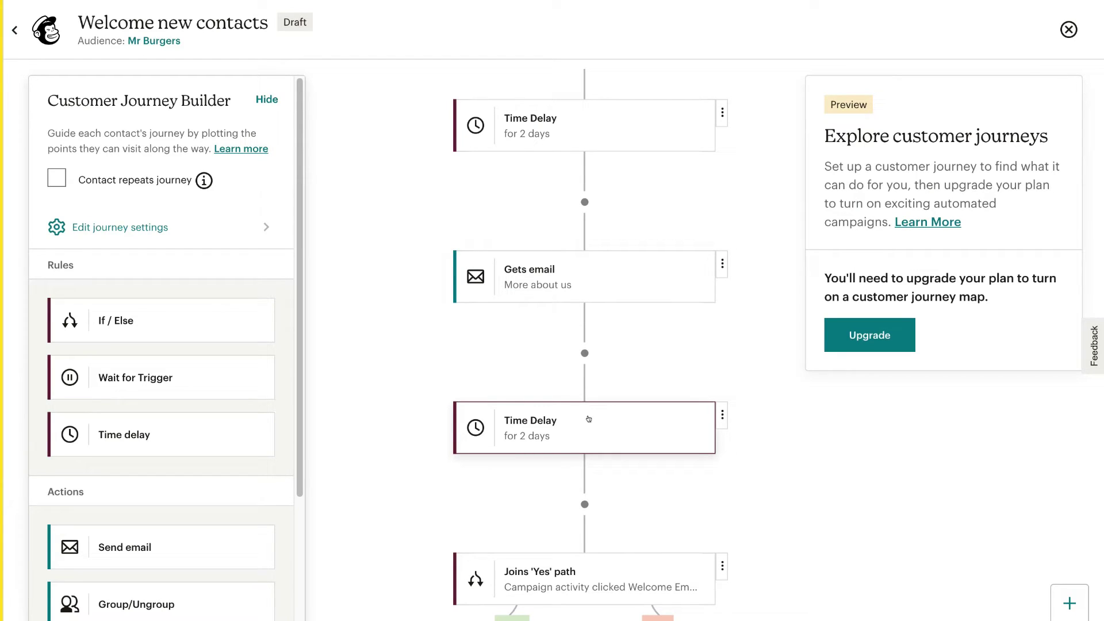
scroll(660, 423, down, 2)
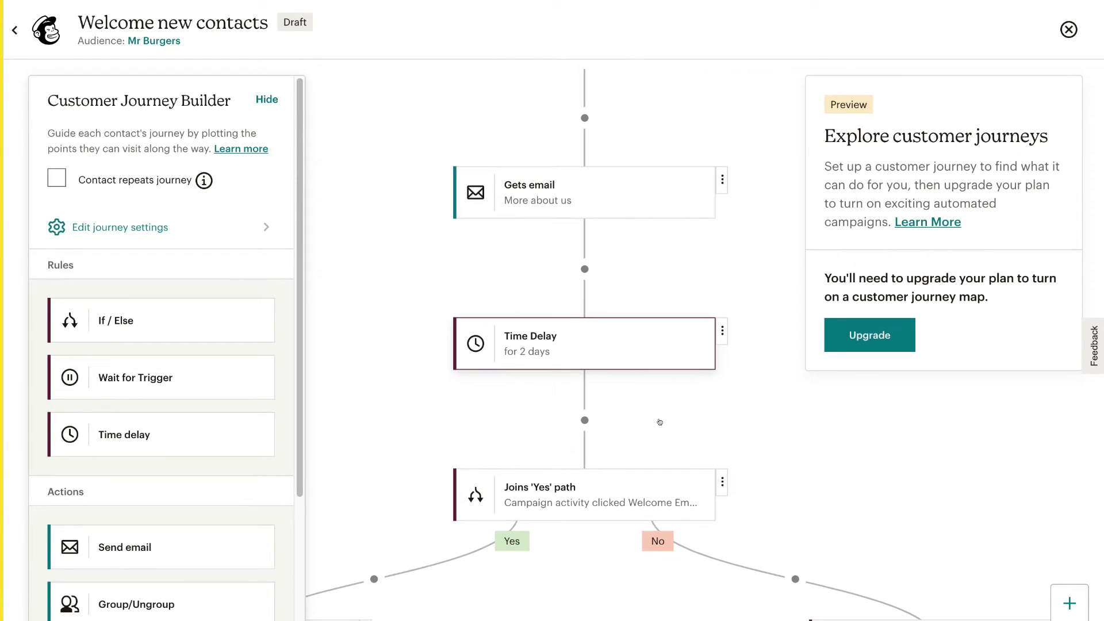
scroll(637, 424, down, 2)
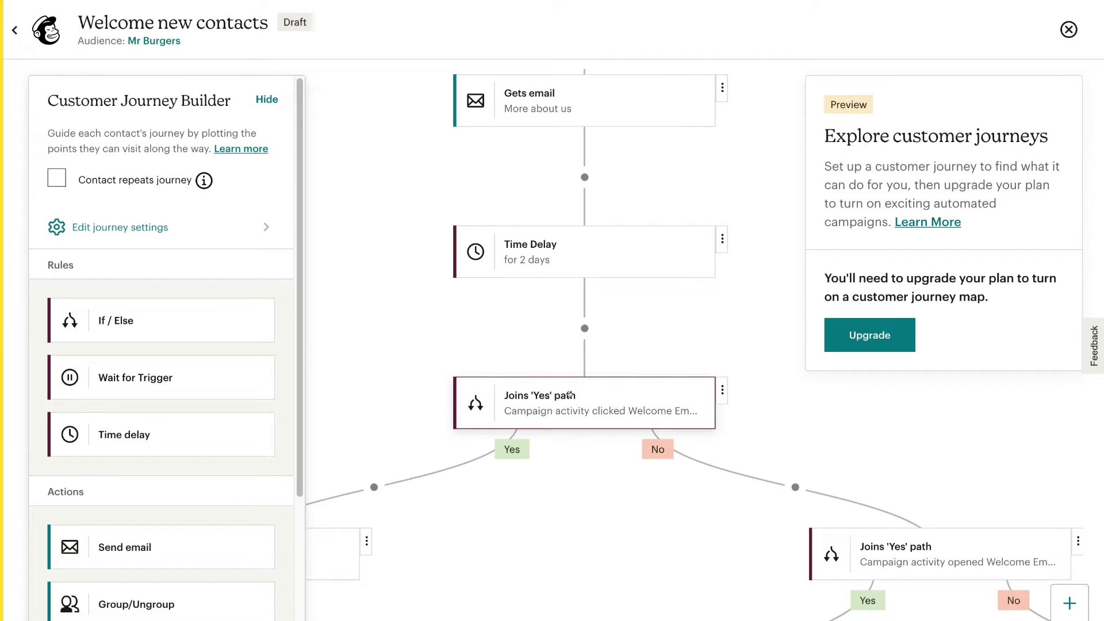
click(265, 100)
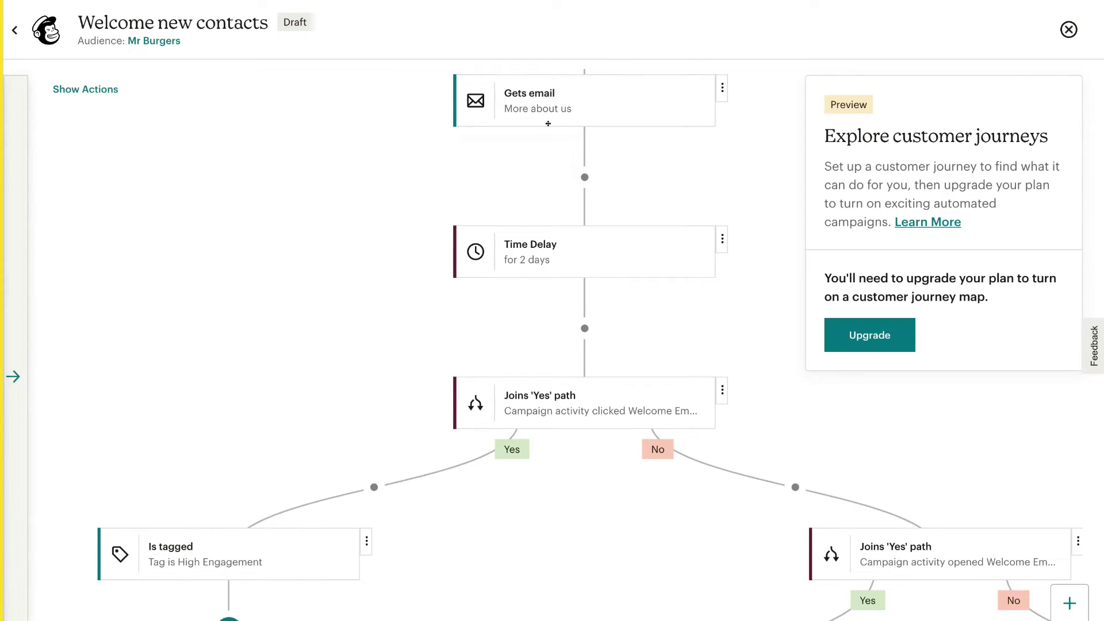
click(82, 90)
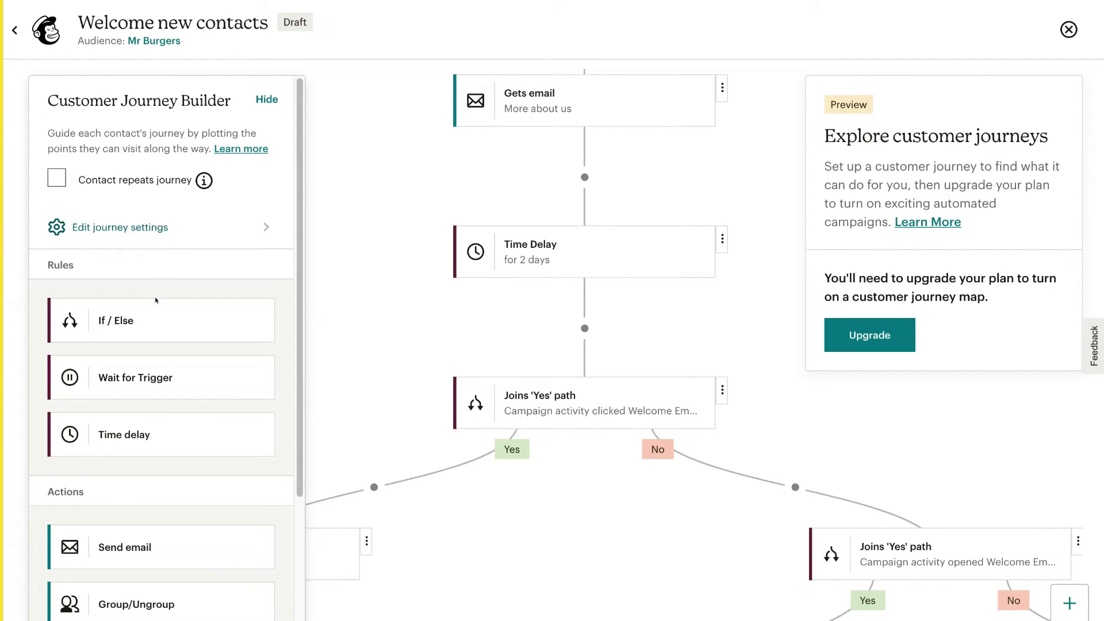
Step: Review the rules and actions available for the journey, such as Send email and Time delay, and exit the journey builder
scroll(152, 331, down, 4)
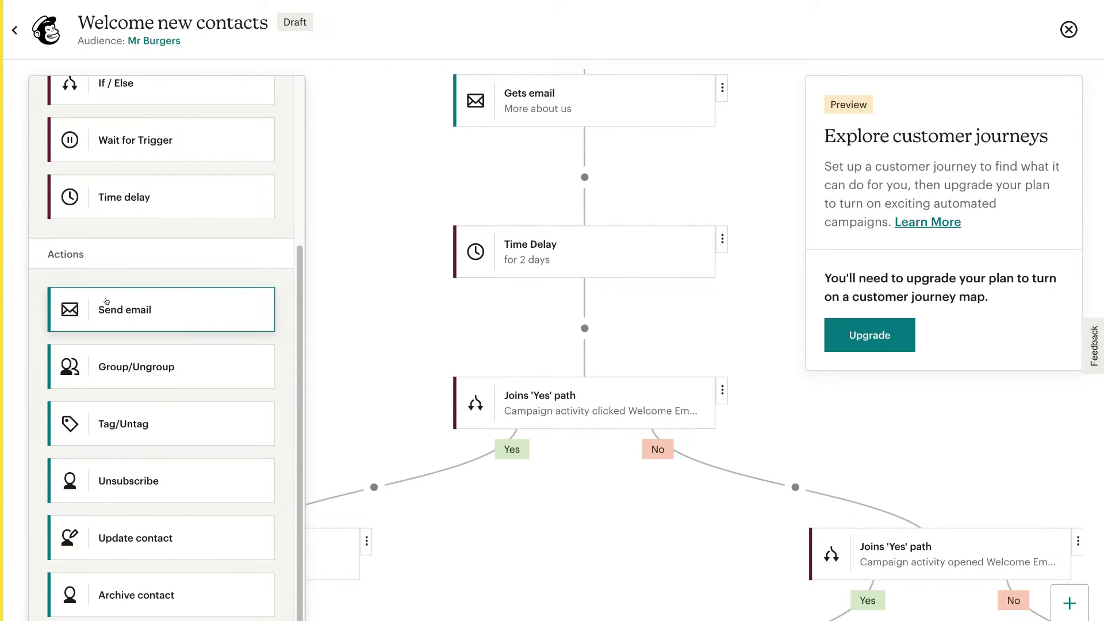
mouse_move(118, 310)
mouse_down()
mouse_move(177, 295)
mouse_move(264, 311)
mouse_move(348, 302)
mouse_move(601, 324)
mouse_move(535, 164)
mouse_move(734, 518)
mouse_move(193, 327)
mouse_move(120, 329)
mouse_up()
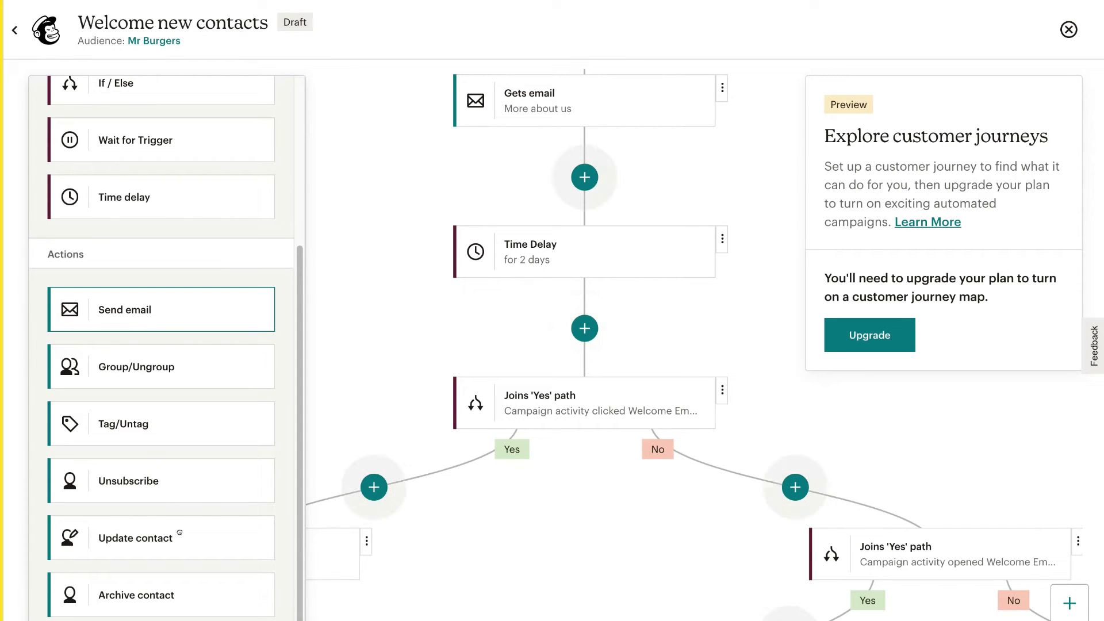
scroll(172, 518, down, 1)
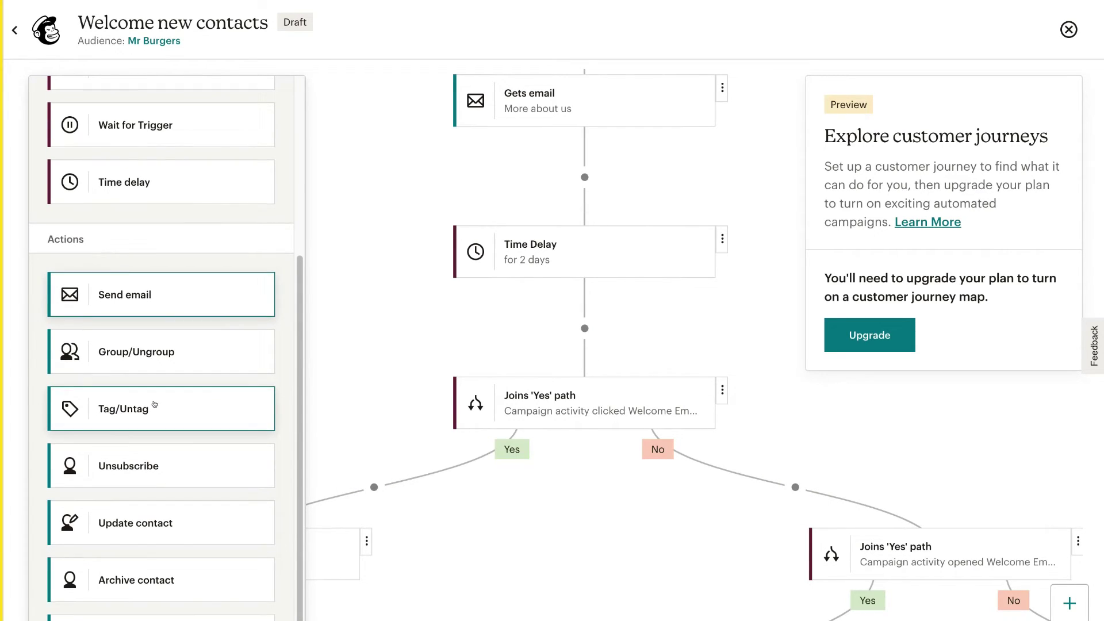
scroll(113, 370, up, 2)
scroll(113, 370, up, 3)
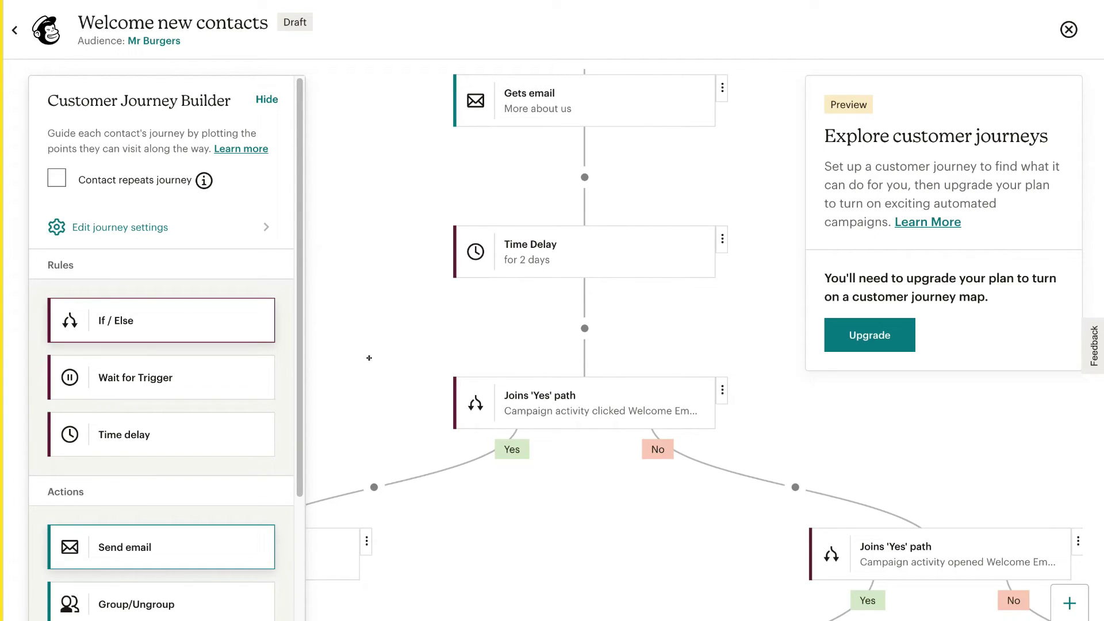
drag(168, 422, 483, 264)
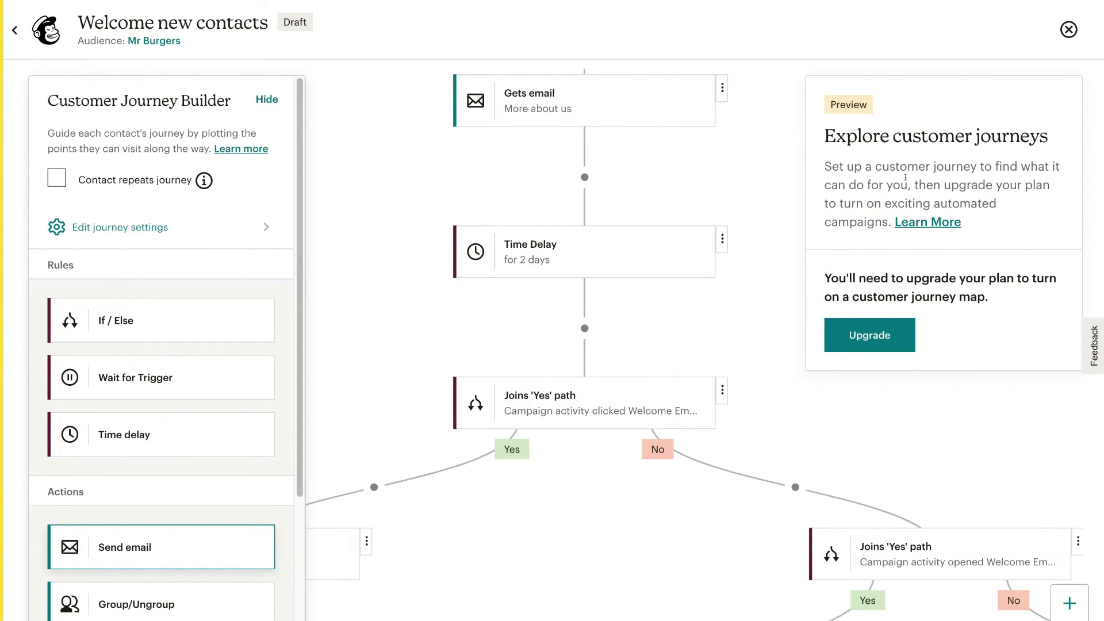
click(1066, 30)
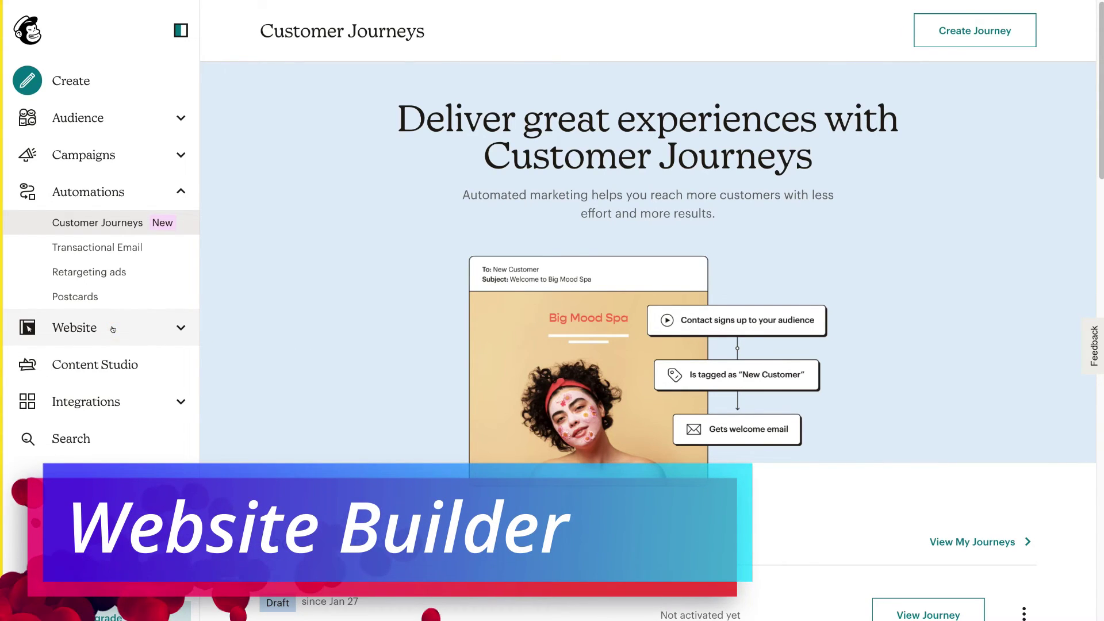
Step: View the website builder's starting options and the Creative Assistant's brand import in Content Studio
click(107, 328)
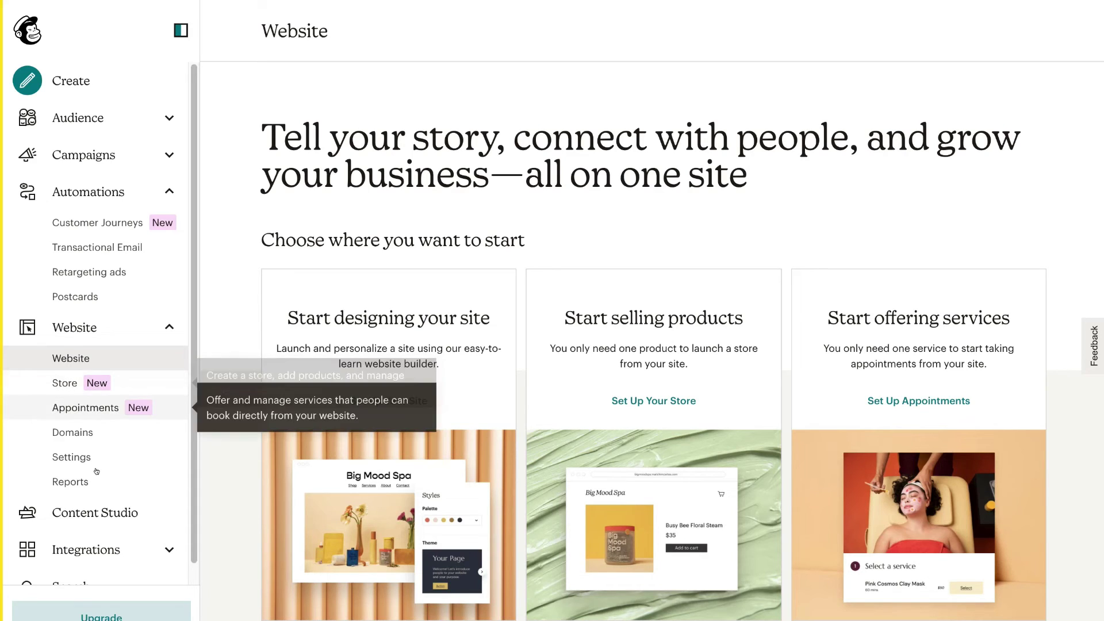
click(135, 514)
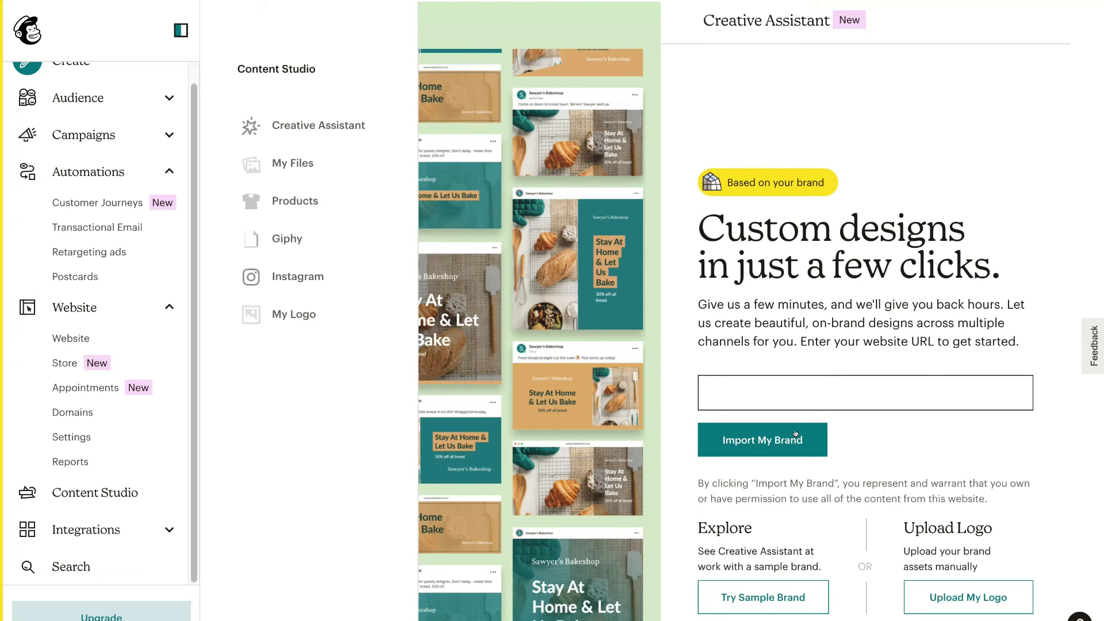
click(777, 439)
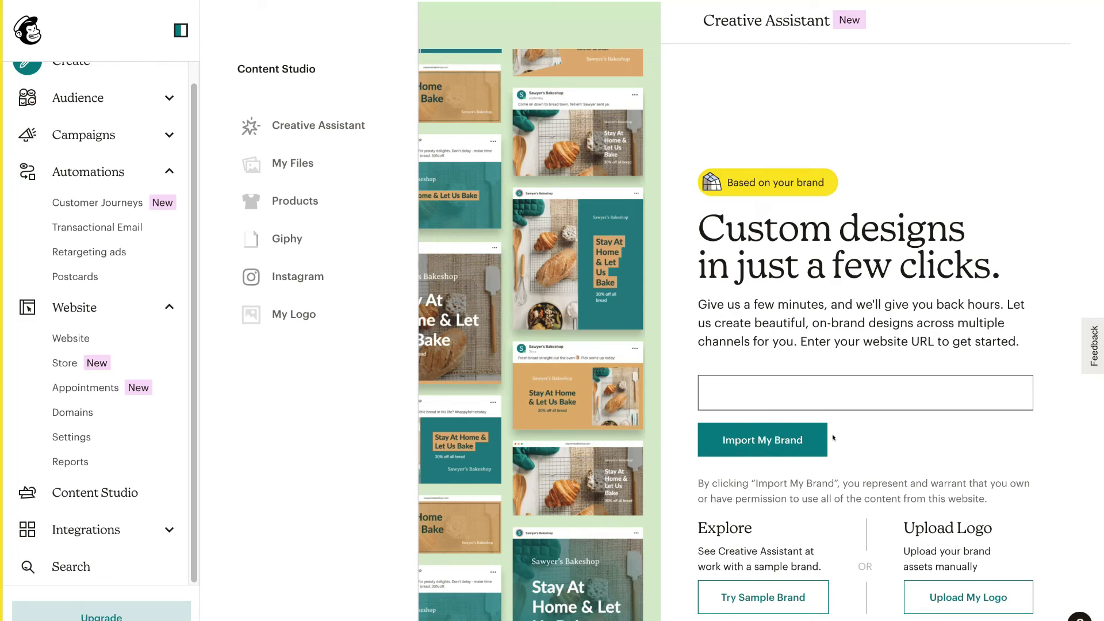